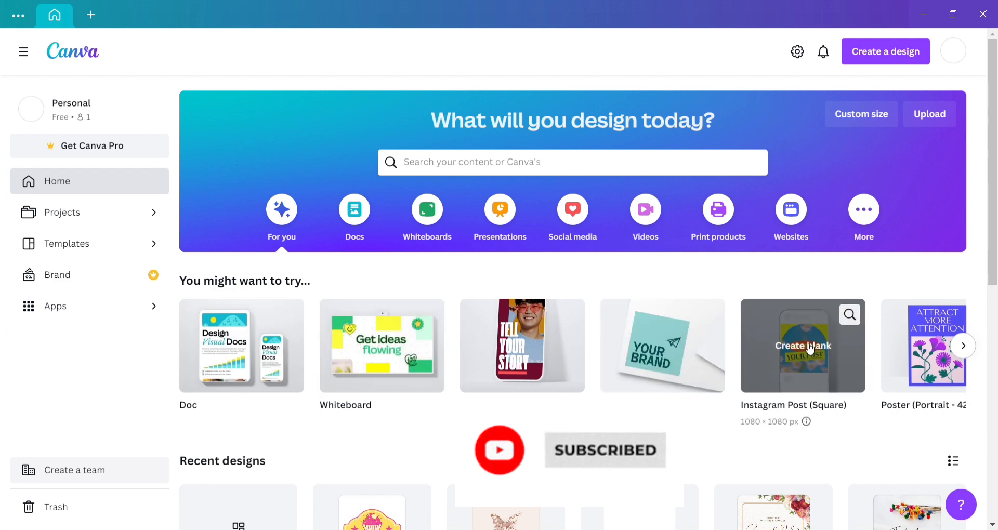
Step: Browse the suggested design types carousel forward and back to the start
left_click(963, 346)
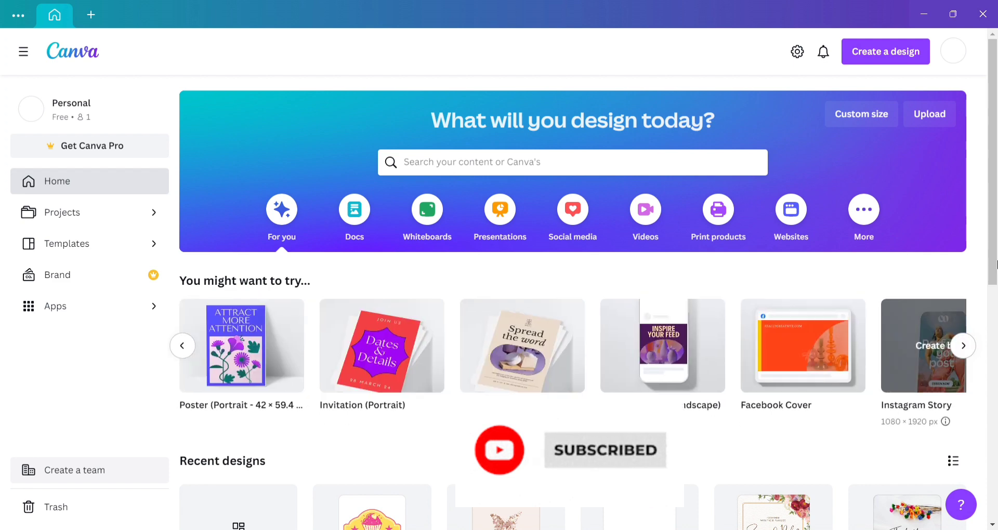
left_click(964, 346)
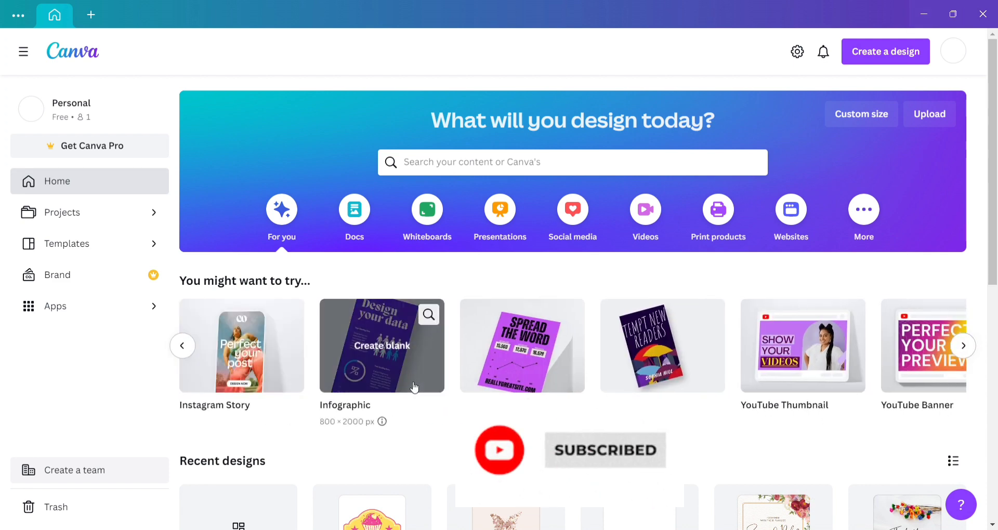
left_click(963, 346)
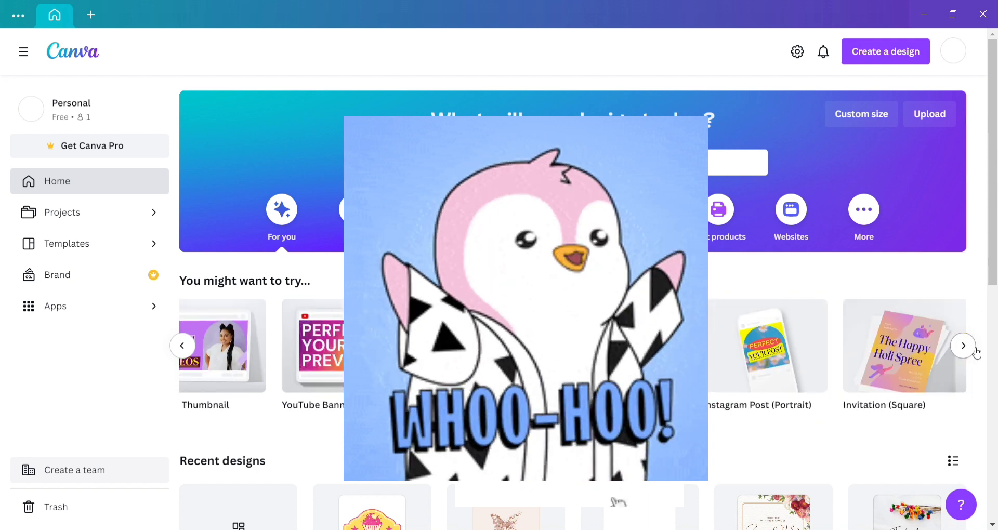
left_click(963, 346)
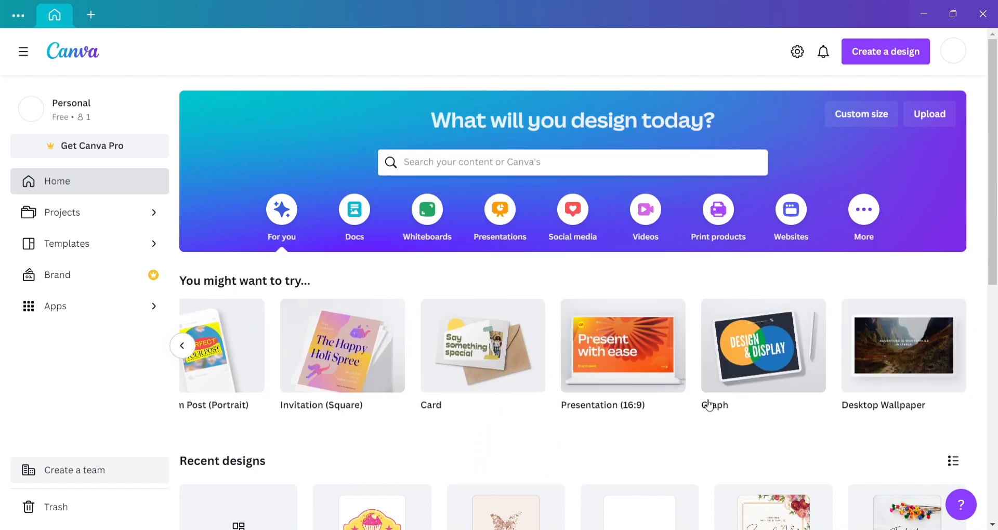
left_click(182, 349)
left_click(182, 349)
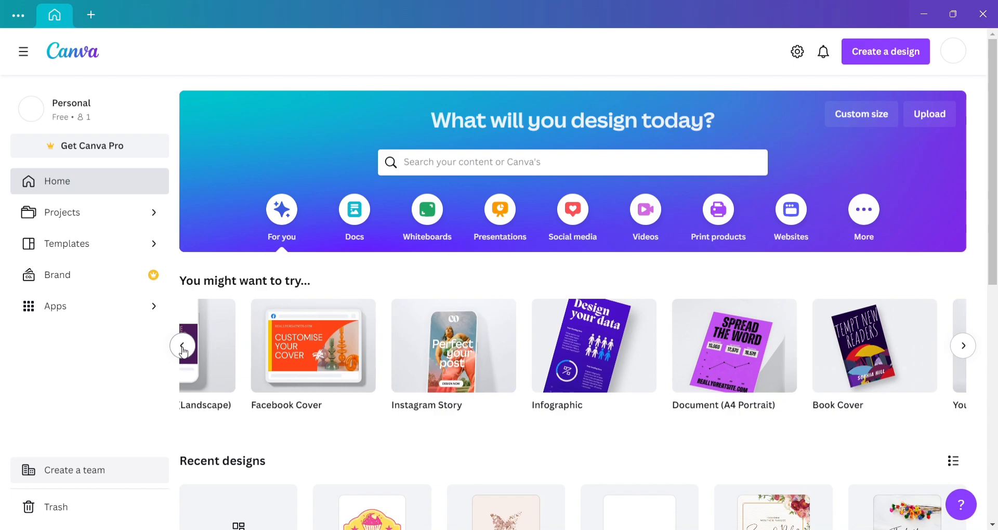
left_click(183, 349)
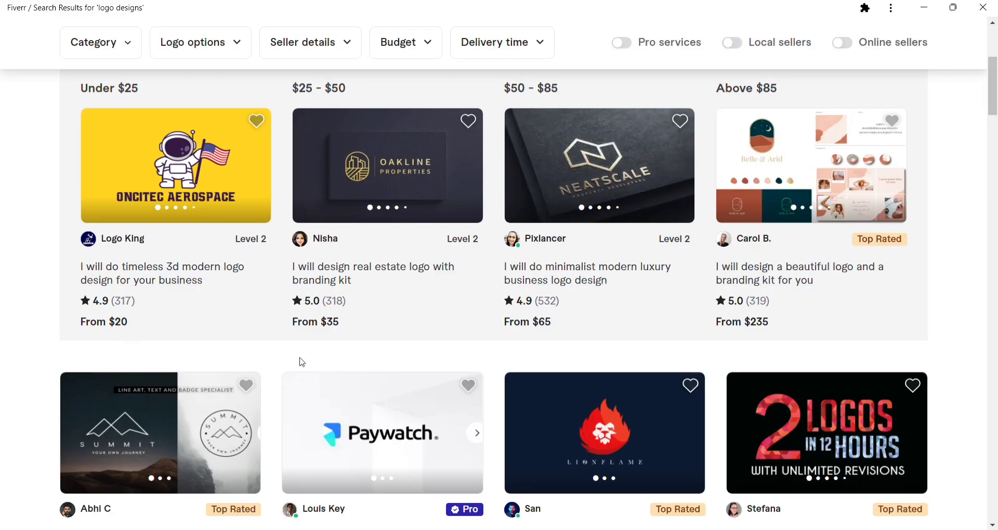
Step: Scroll down through the Canva home page
scroll(619, 343, "down", 4)
scroll(591, 355, "down", 4)
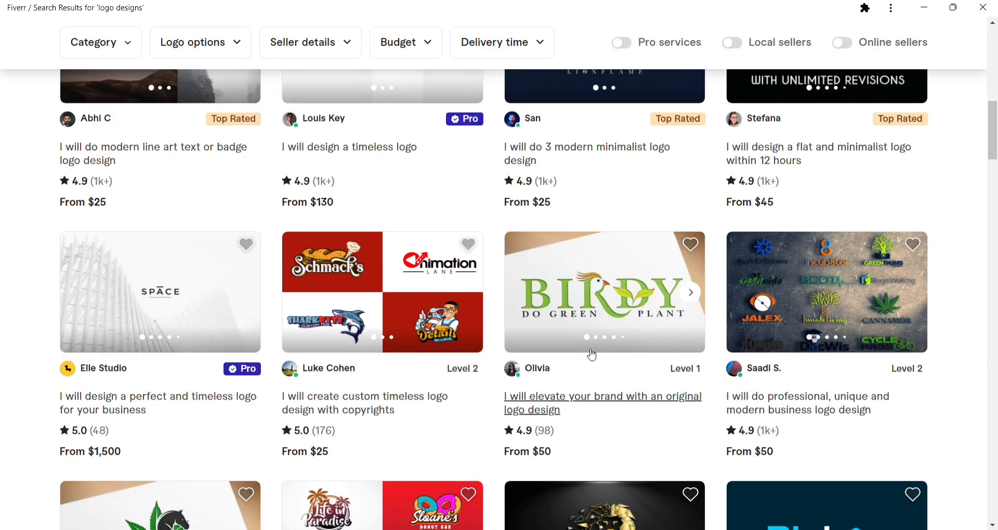
scroll(526, 439, "down", 2)
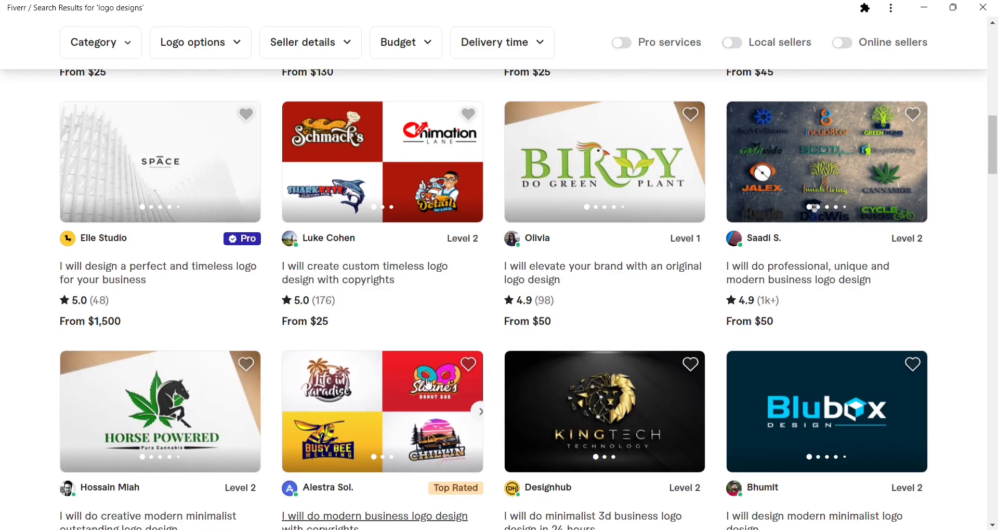
scroll(428, 384, "down", 3)
scroll(611, 428, "down", 3)
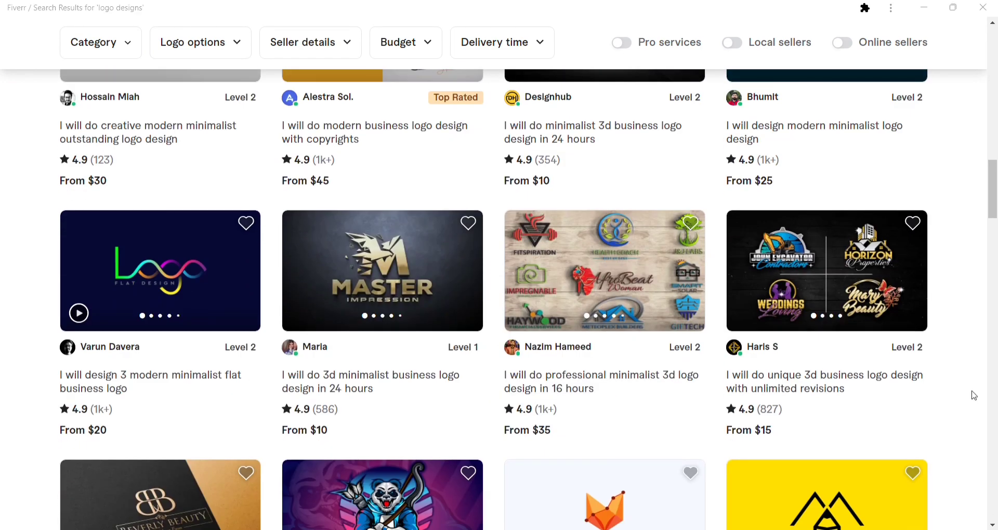
scroll(526, 401, "down", 2)
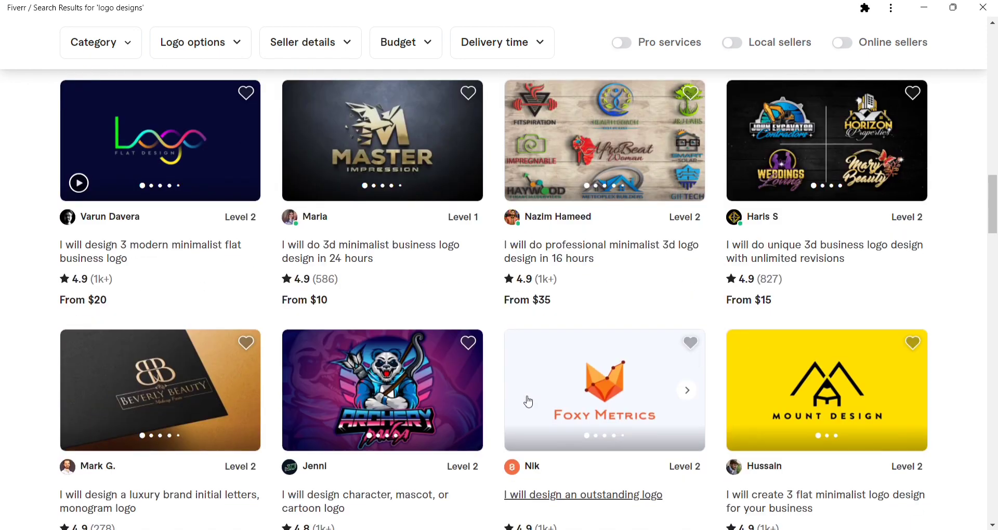
scroll(526, 402, "down", 2)
scroll(529, 402, "down", 2)
scroll(528, 402, "down", 3)
scroll(422, 410, "down", 1)
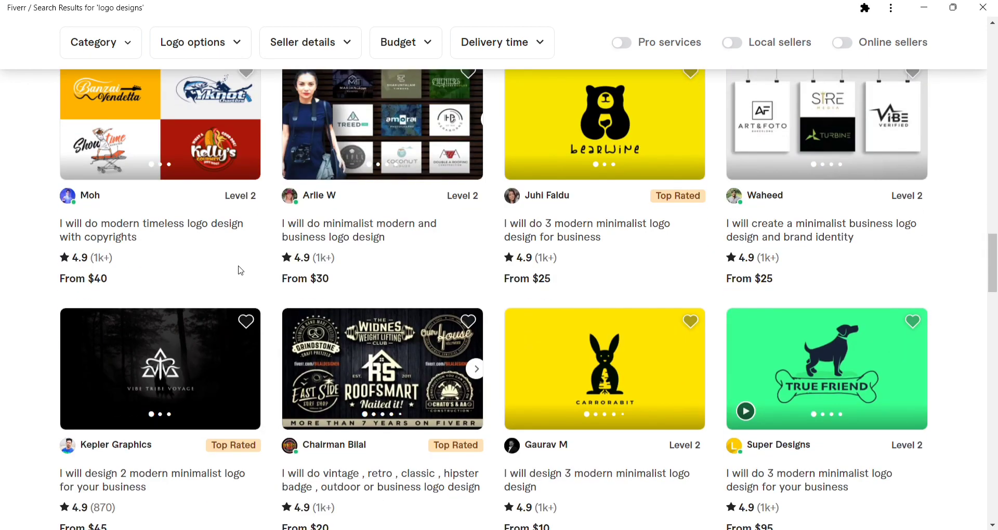
scroll(660, 418, "down", 1)
scroll(750, 425, "down", 1)
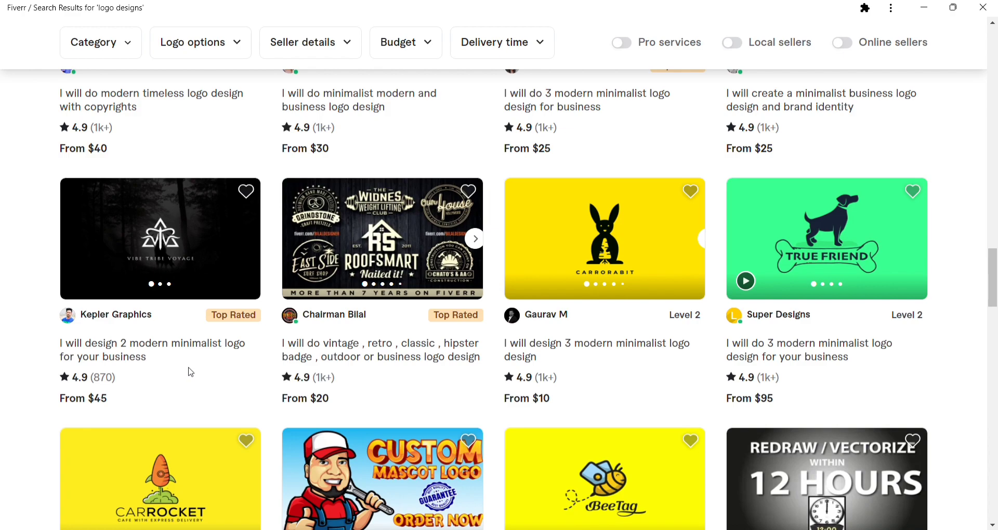
scroll(438, 399, "down", 3)
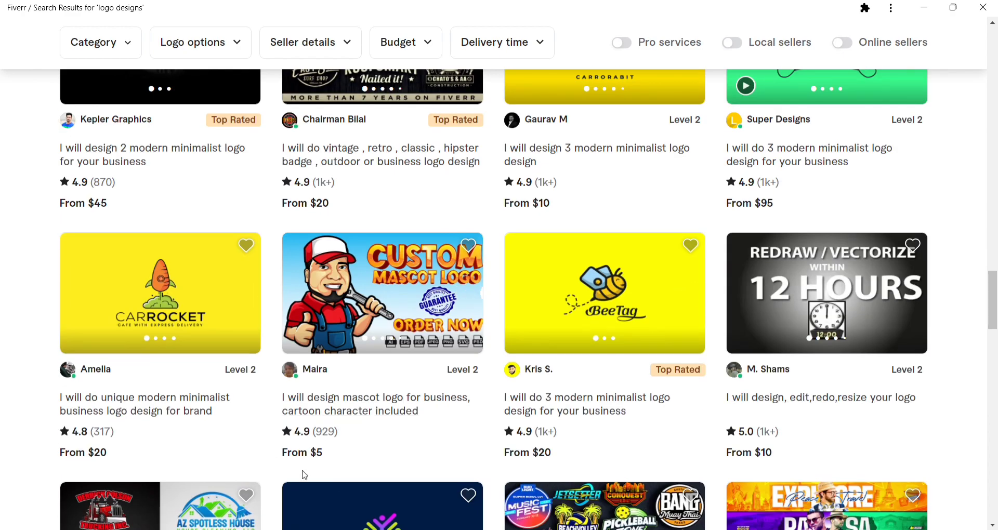
scroll(296, 468, "down", 4)
scroll(740, 437, "down", 4)
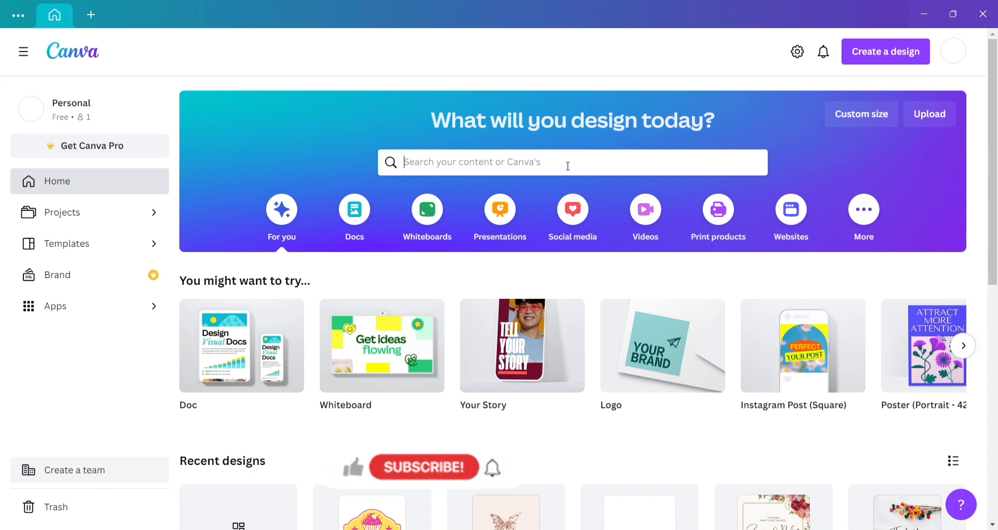
Step: Create a blank Logo design and rename it 'bakery logo'
left_click(567, 169)
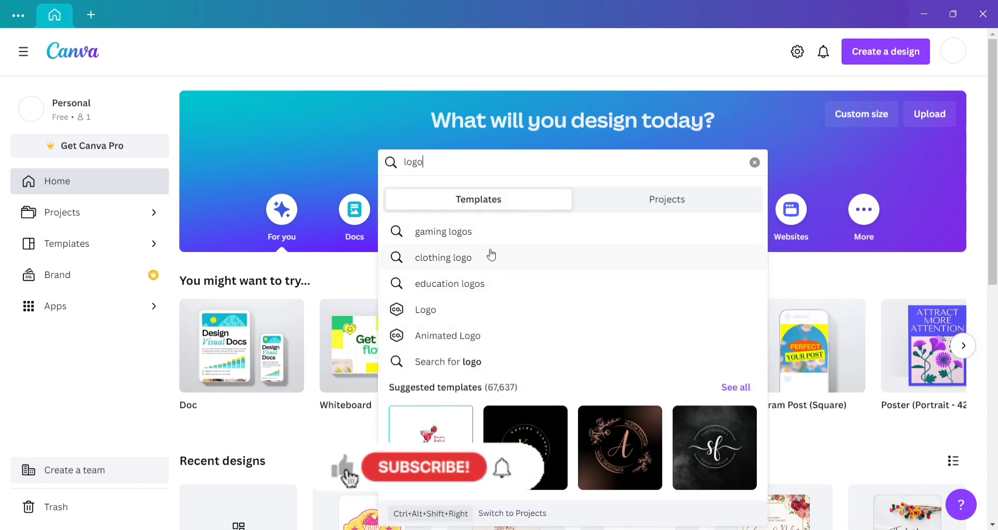
key("Escape")
left_click(660, 358)
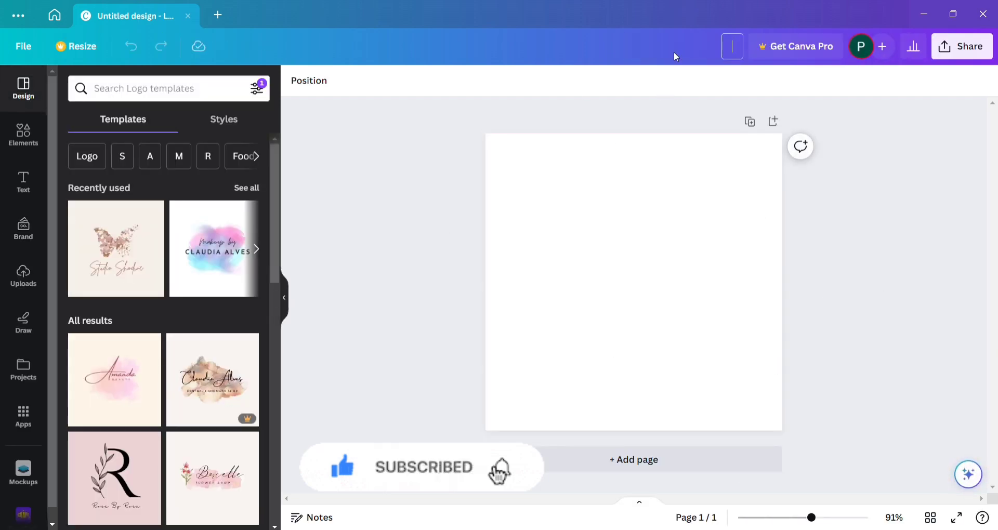
type("bakery logo")
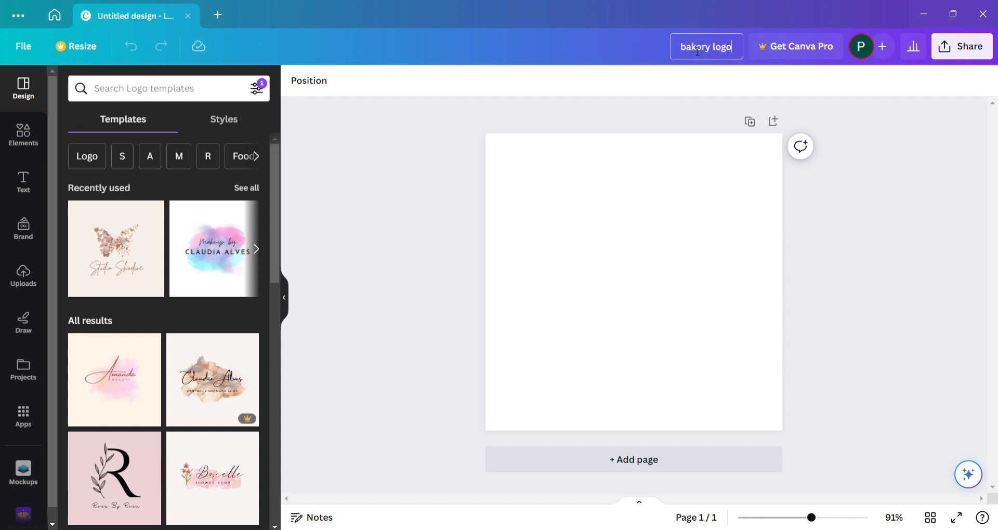
left_click(331, 213)
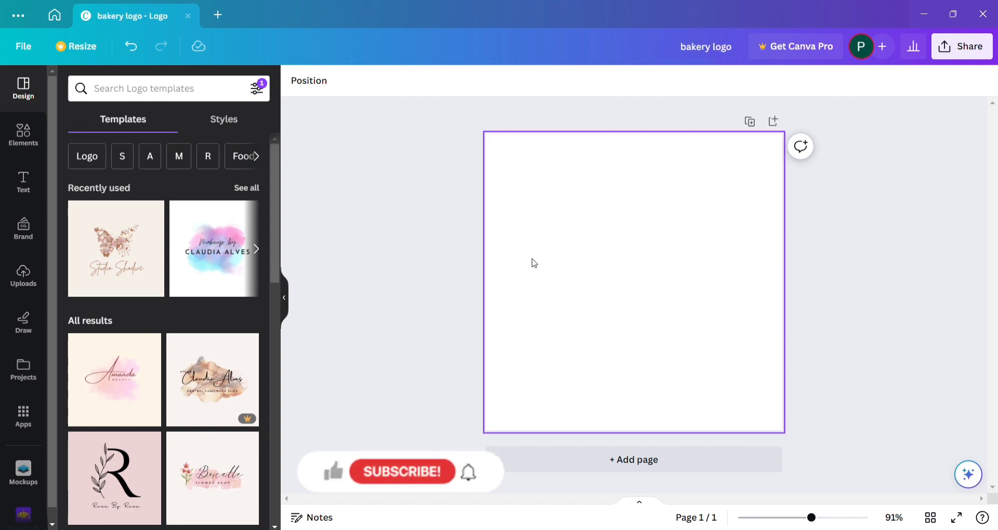
Step: Select the blank page and bring up its background colour choices
left_click(626, 298)
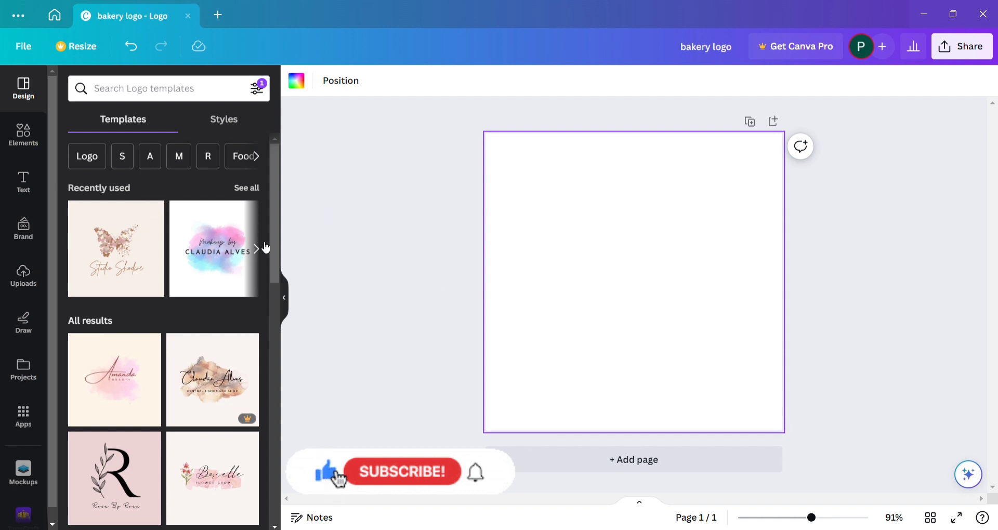
scroll(210, 266, "down", 1)
left_click(296, 80)
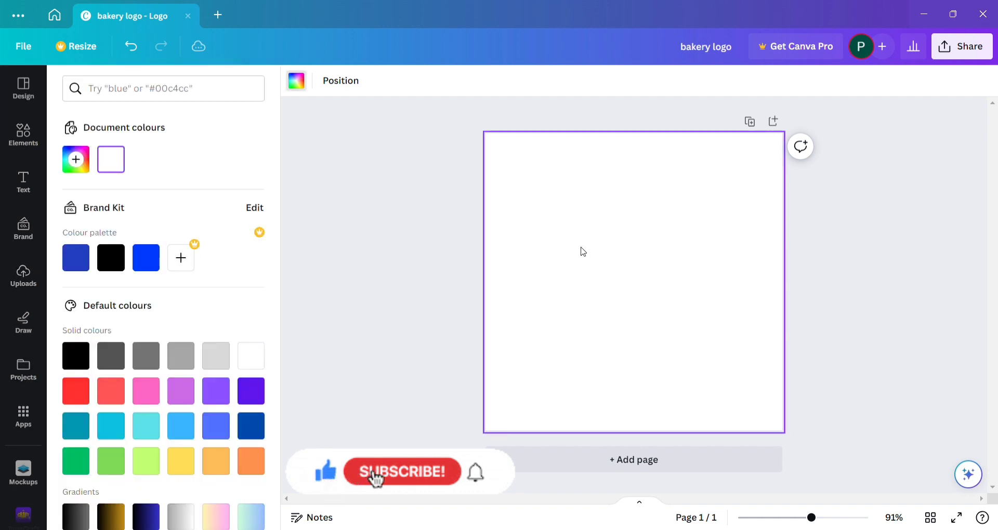
Step: Search the Elements library for price tags graphics and show all results
left_click(7, 138)
left_click(120, 97)
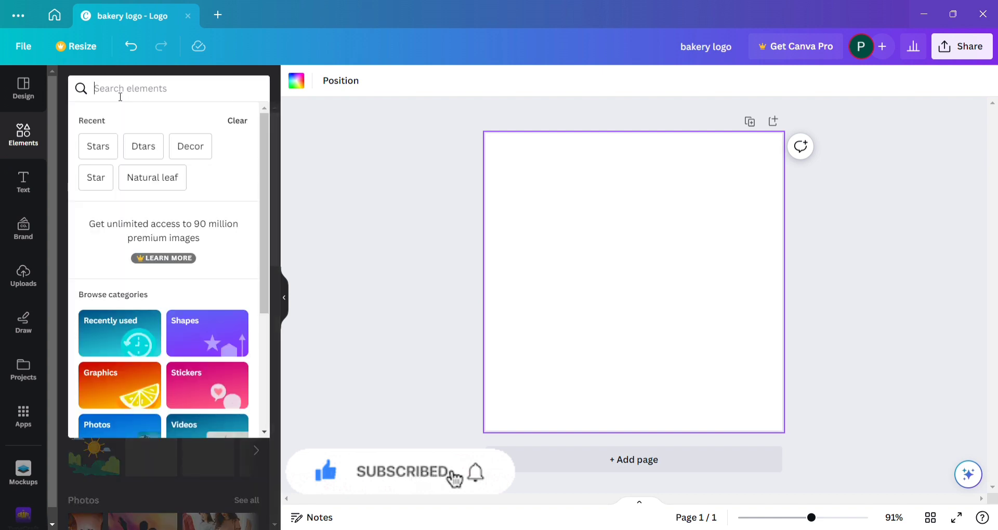
type("price tag")
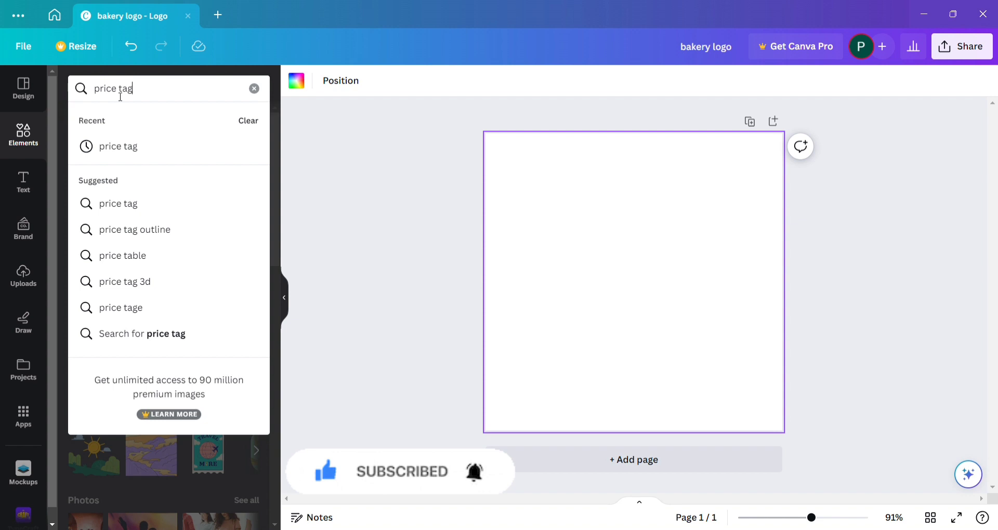
type("s")
key("Return")
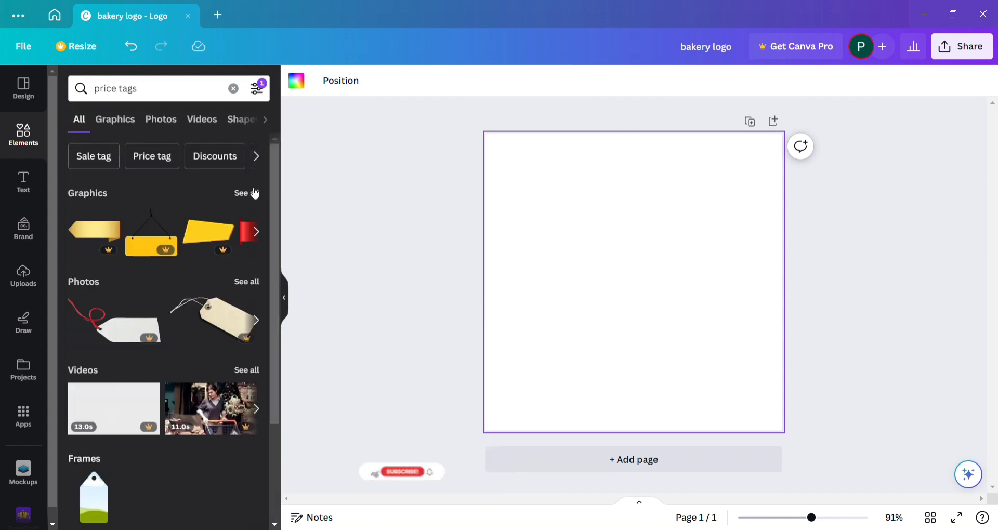
left_click(253, 193)
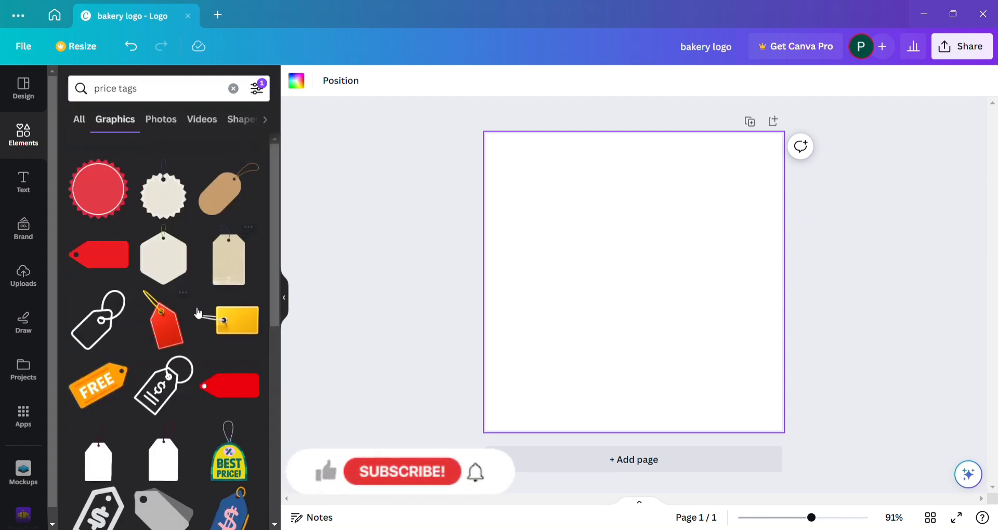
Step: Add the red badge with scalloped top and bottom to the page
scroll(198, 312, "down", 1)
scroll(207, 323, "up", 1)
scroll(207, 322, "down", 2)
scroll(206, 326, "down", 1)
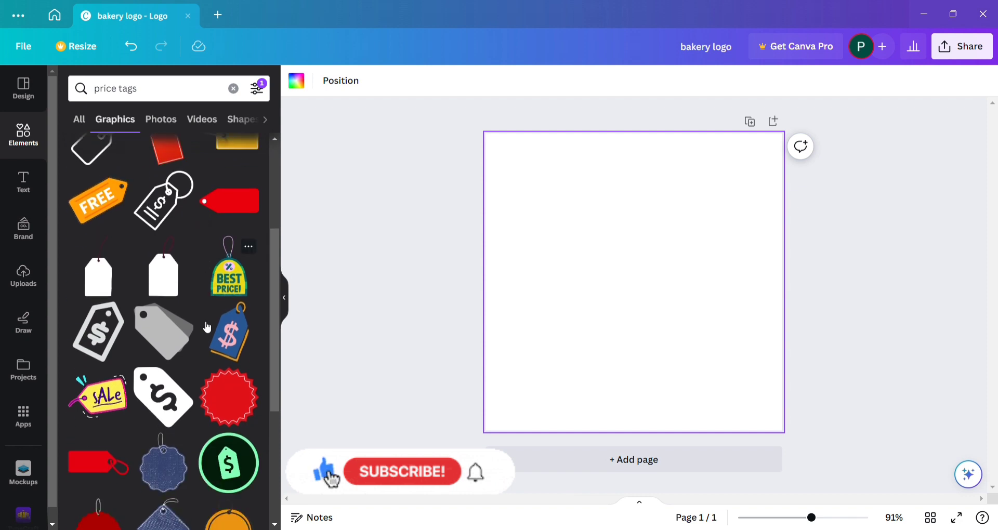
scroll(207, 327, "down", 1)
scroll(207, 326, "down", 2)
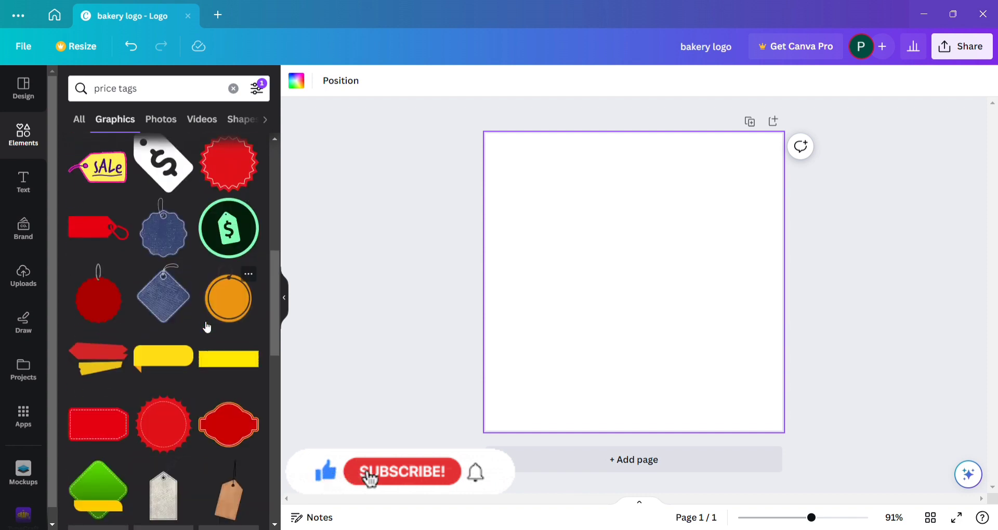
left_click(232, 422)
Step: Enlarge the badge, then give it a yellow fill and a hot-pink outline
left_click_drag(699, 332, 753, 369)
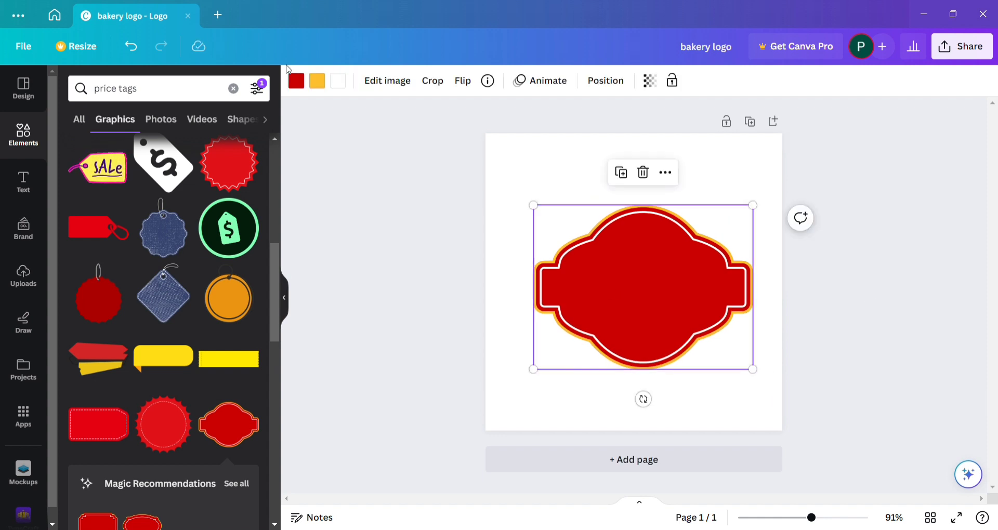
left_click(297, 83)
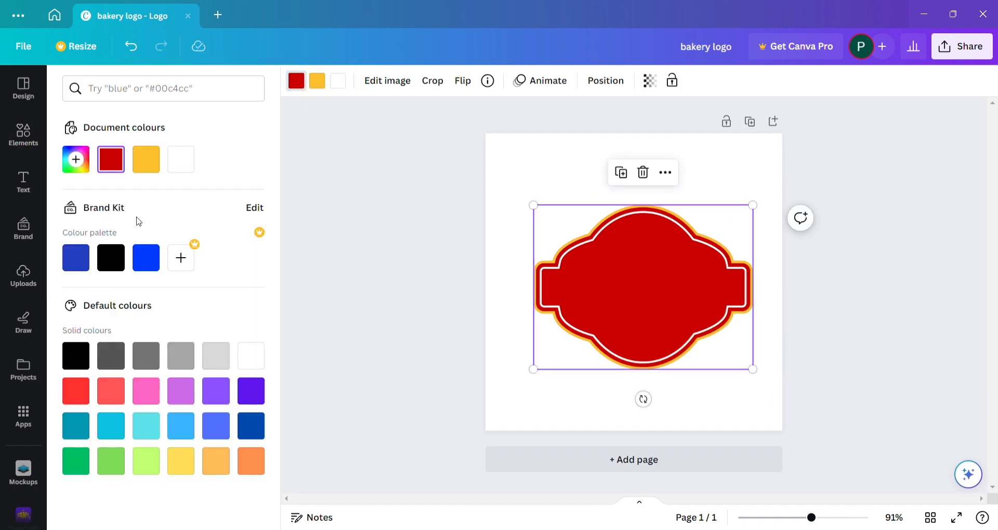
left_click(147, 161)
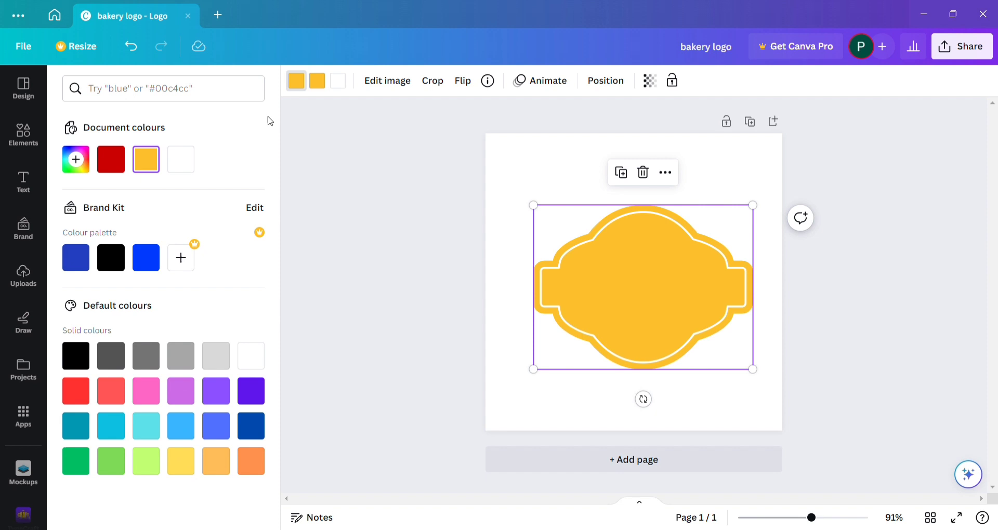
left_click(142, 392)
type("pink")
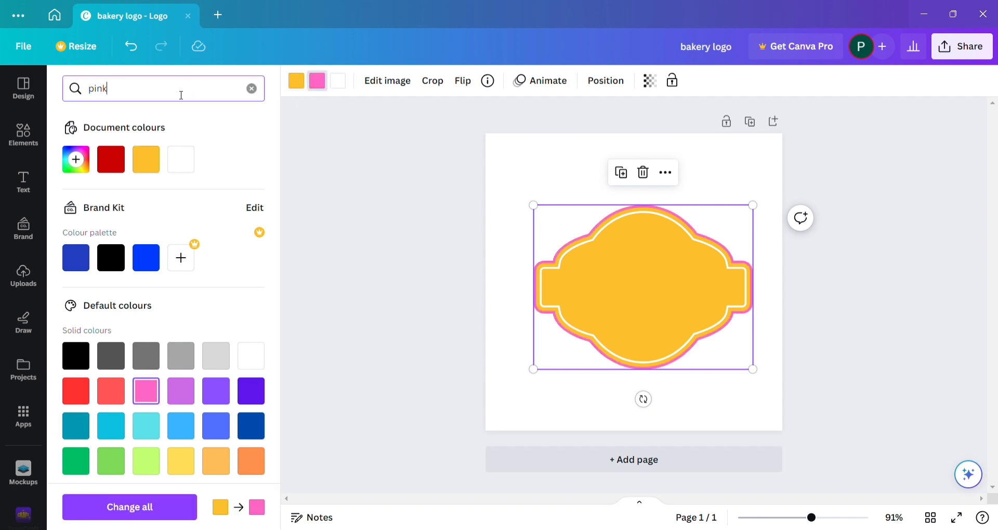
left_click(187, 204)
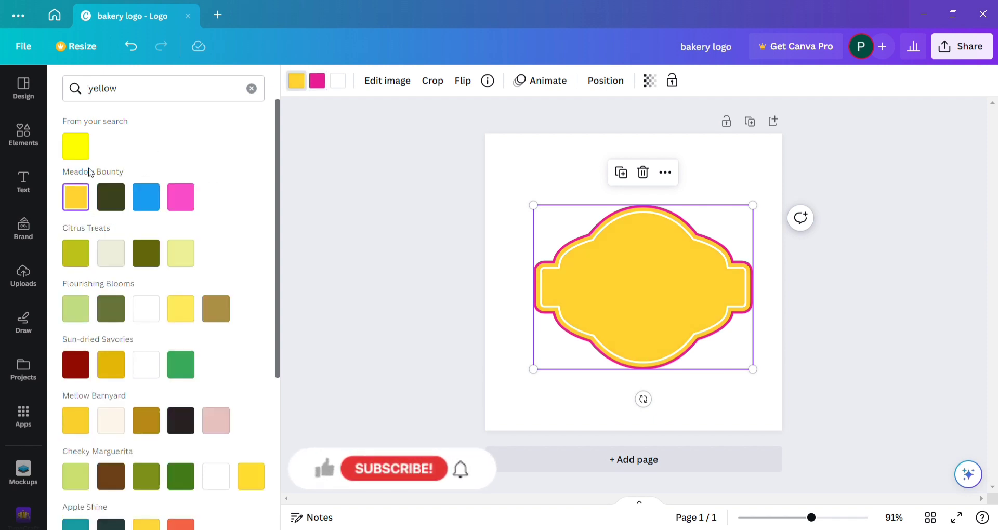
scroll(220, 263, "down", 4)
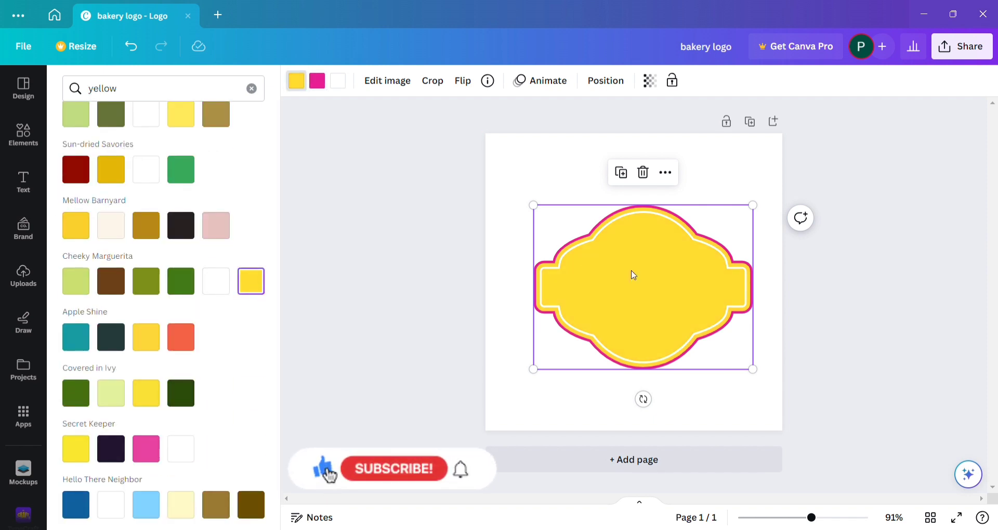
Step: Replace the search with 'cupcake' and scroll through the graphics results
left_click(104, 88)
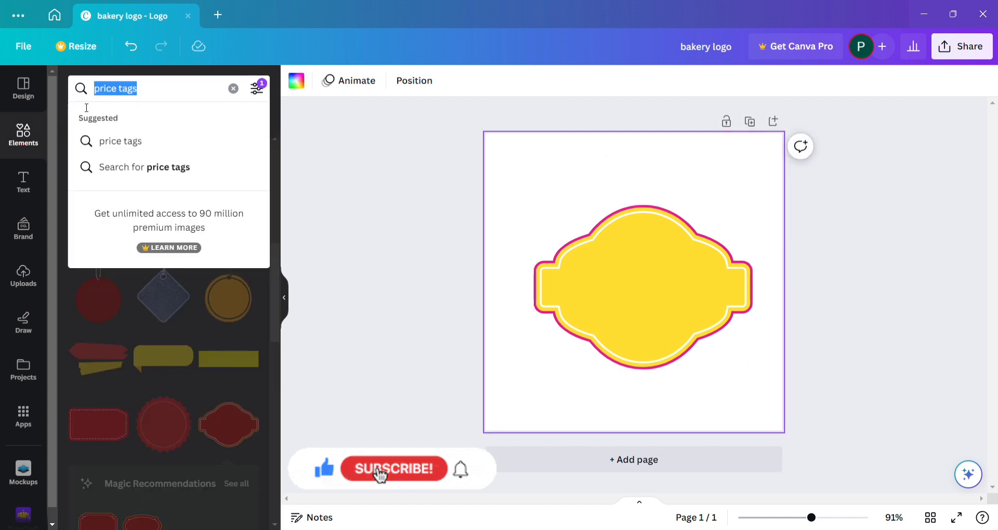
key("BackSpace")
type("cupcake")
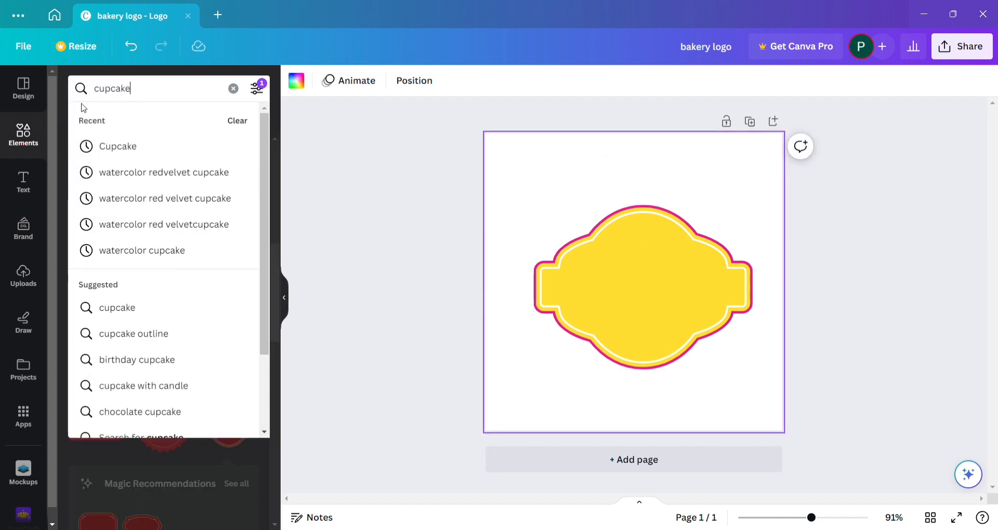
key("Return")
scroll(153, 280, "down", 3)
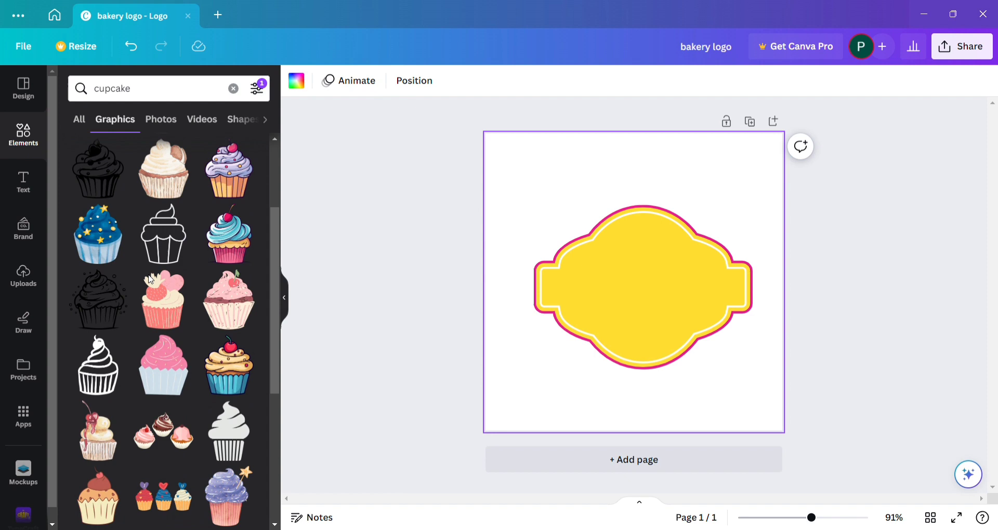
scroll(153, 275, "down", 5)
scroll(152, 270, "down", 3)
scroll(152, 263, "down", 3)
scroll(151, 260, "down", 3)
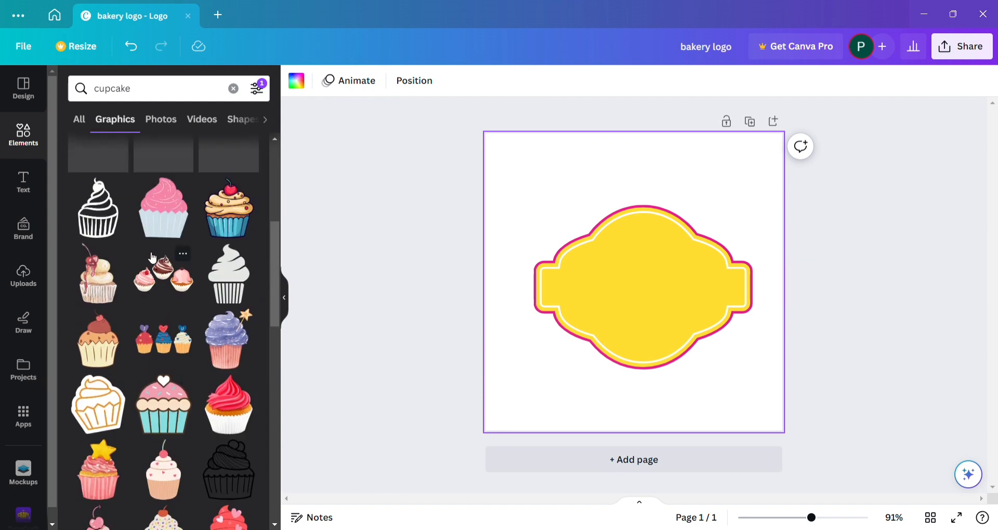
scroll(149, 257, "down", 3)
scroll(149, 254, "down", 3)
scroll(148, 252, "down", 3)
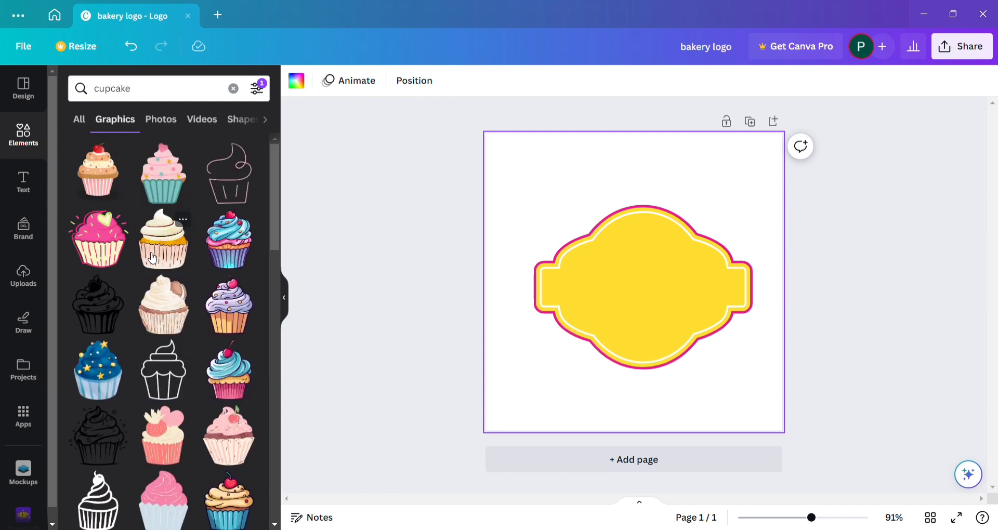
Step: Add the pink cupcake and shrink it onto the badge's upper middle
left_click(104, 265)
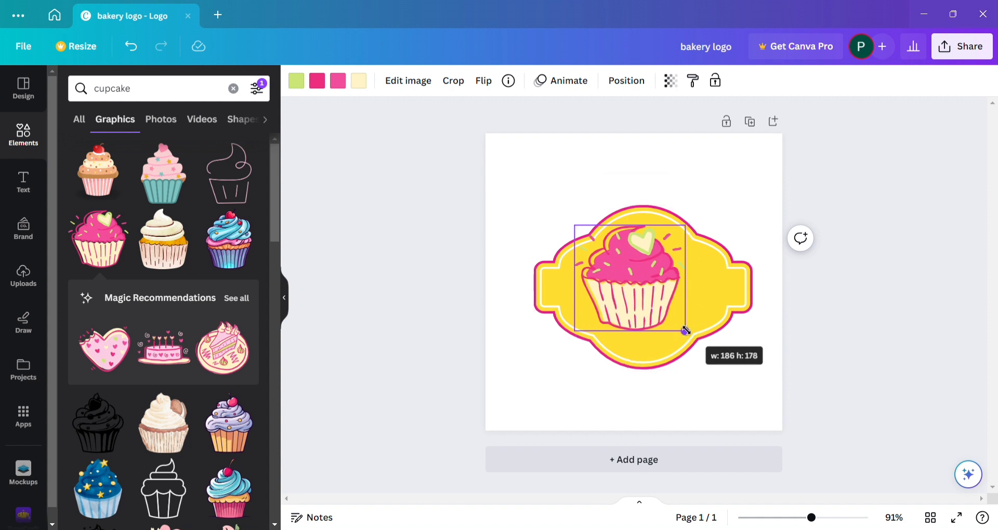
mouse_move(697, 345)
left_mouse_down()
mouse_move(656, 303)
mouse_move(667, 274)
left_mouse_up()
left_click_drag(690, 311, 678, 299)
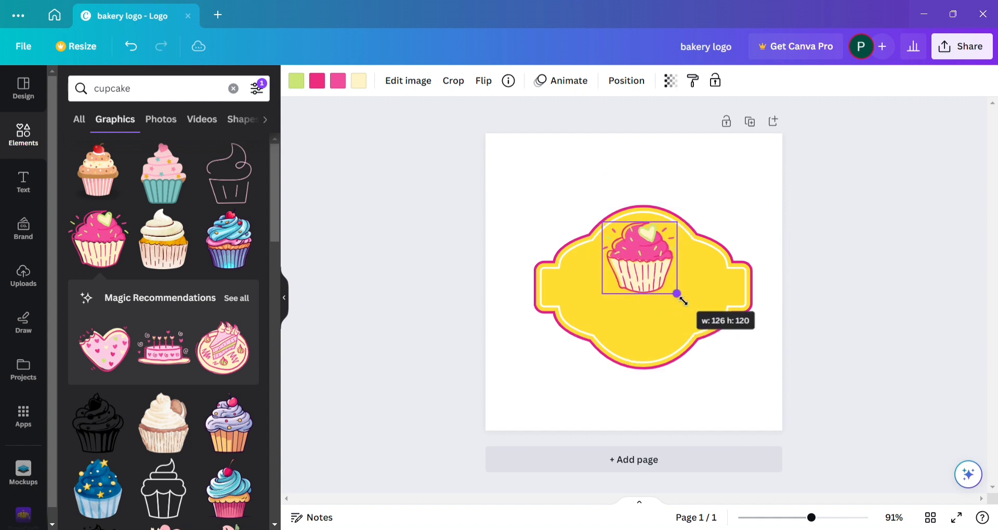
left_click(697, 297)
Step: Search Elements for price tag graphics and scroll the results
left_click(157, 89)
left_click_drag(156, 89, 83, 87)
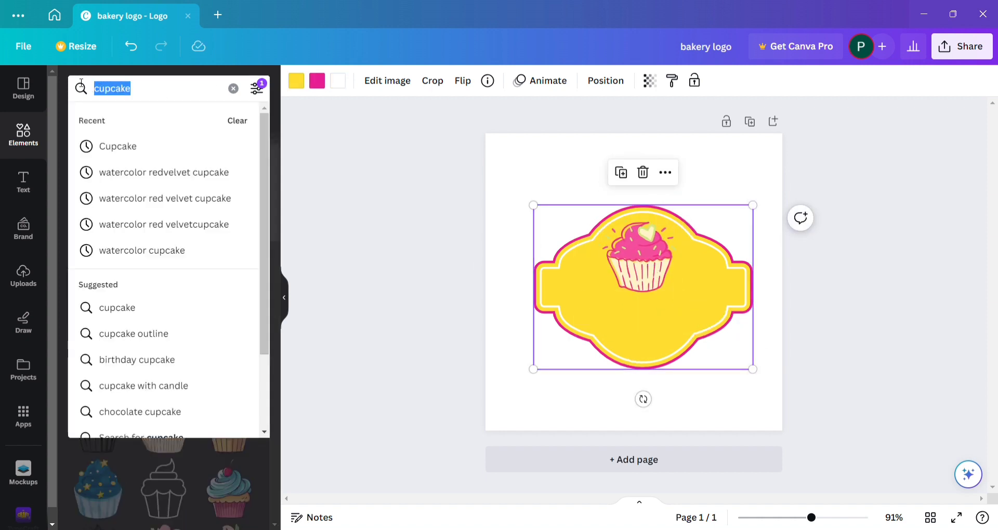
key("BackSpace")
type("price ta")
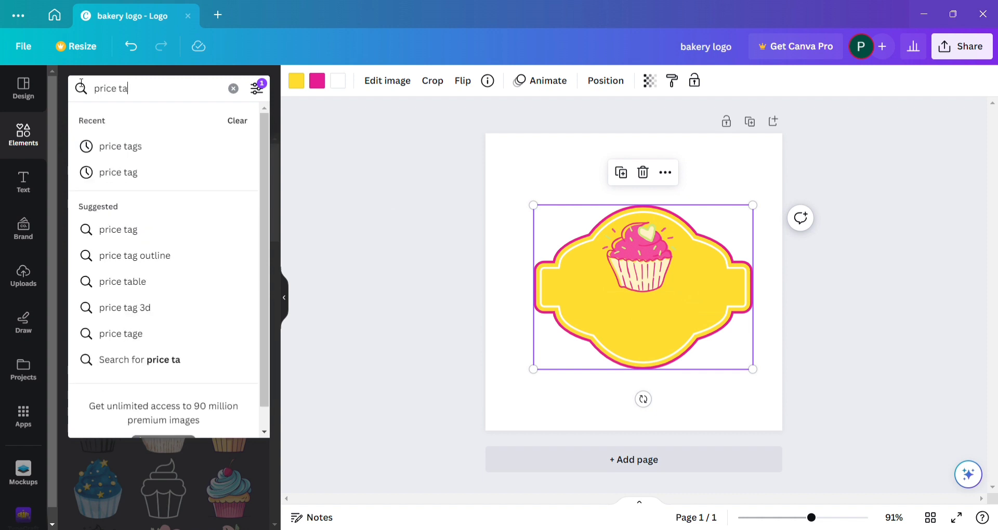
type("g")
key("Return")
scroll(167, 281, "down", 3)
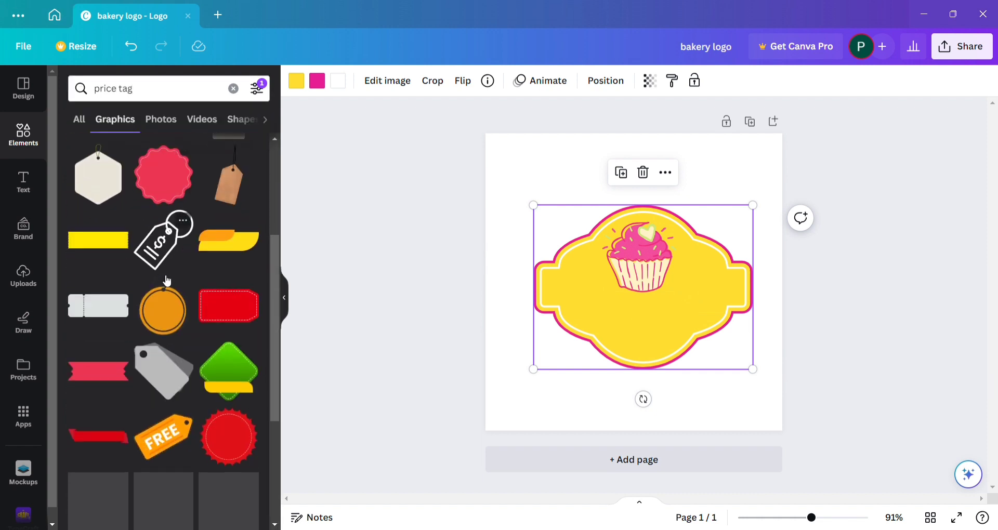
scroll(167, 280, "down", 3)
scroll(167, 281, "down", 3)
scroll(167, 281, "down", 3)
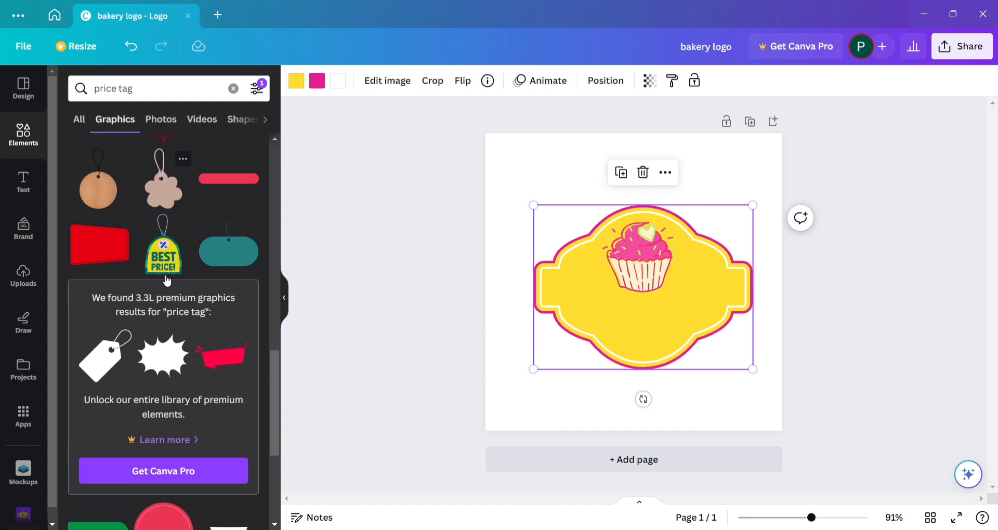
scroll(167, 281, "down", 5)
scroll(167, 280, "down", 2)
scroll(167, 281, "up", 2)
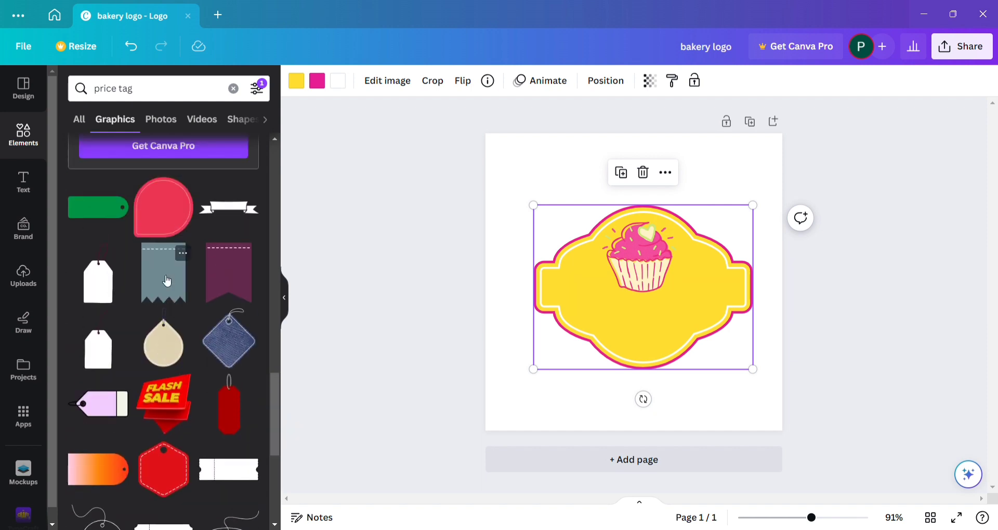
Step: Try black, blue and white ribbon graphics, undoing the oversized white one
left_click(248, 208)
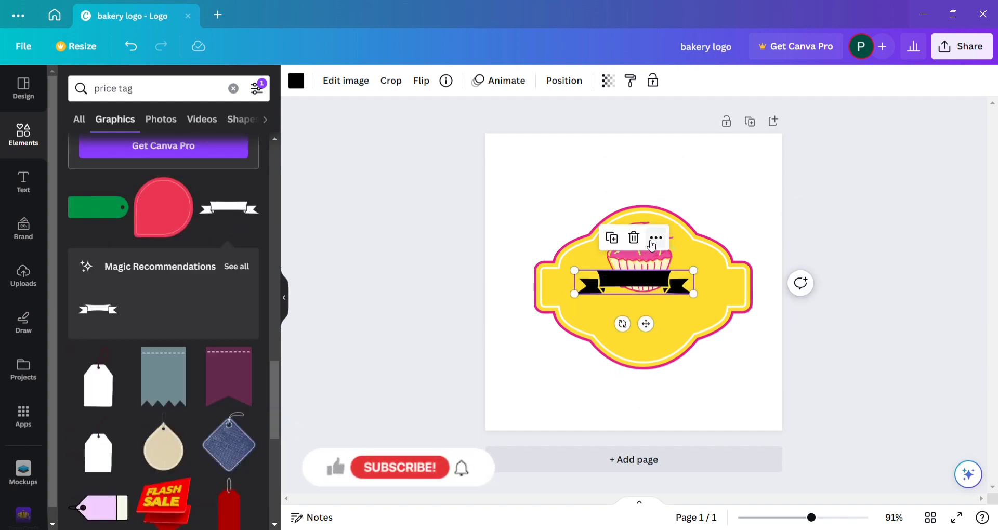
left_click(634, 237)
scroll(171, 349, "down", 5)
scroll(171, 349, "down", 3)
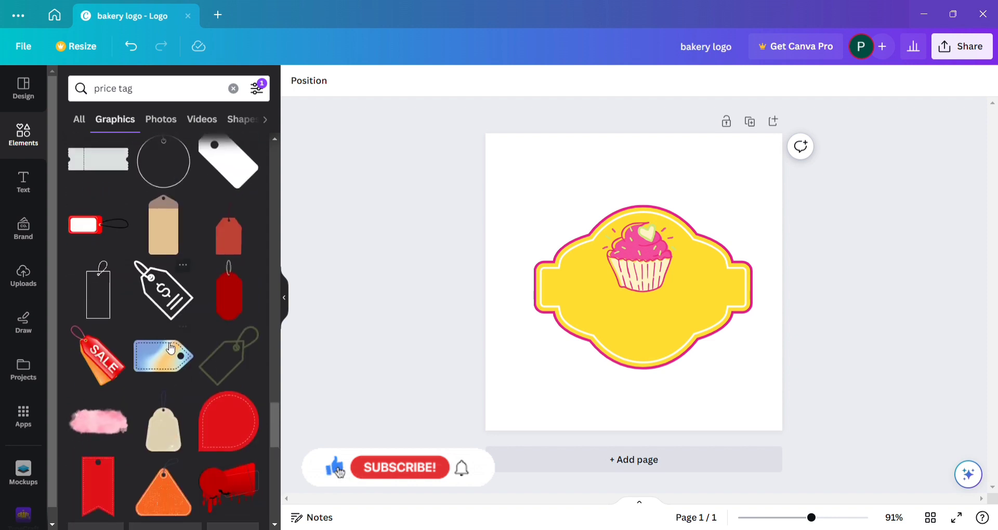
scroll(172, 349, "down", 5)
scroll(162, 350, "down", 2)
left_click(226, 295)
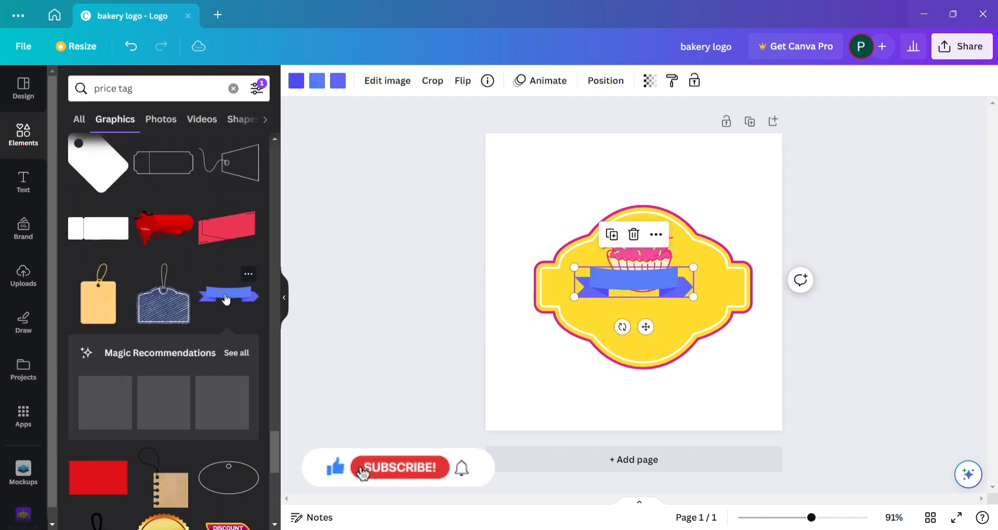
left_click(244, 353)
left_click(114, 470)
mouse_move(735, 379)
left_mouse_down()
mouse_move(685, 365)
mouse_move(741, 383)
mouse_move(685, 350)
left_mouse_up()
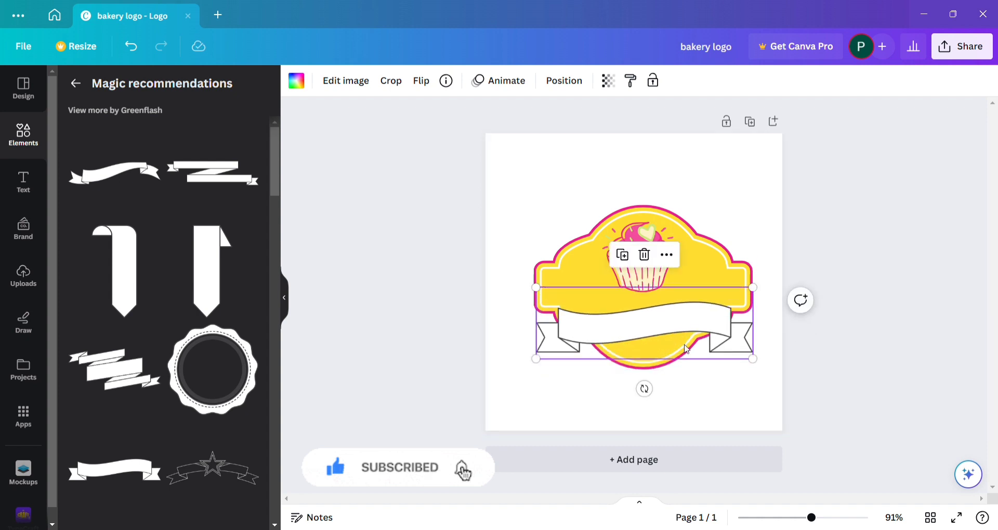
key("ctrl+z")
key("ctrl+z")
key("ctrl+z")
Step: Add a white ribbon, stretch it across the badge, and centre it under the cupcake
left_click(212, 205)
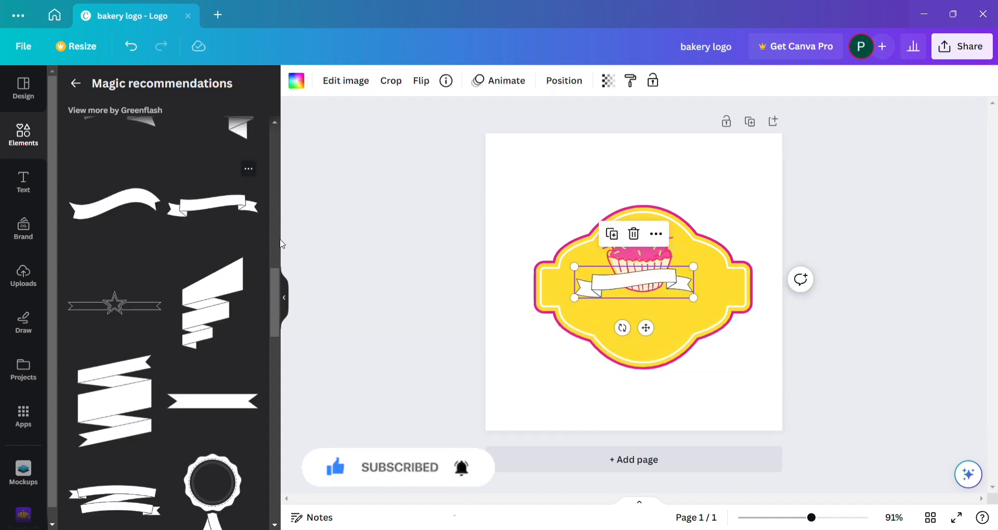
mouse_move(693, 298)
left_mouse_down()
mouse_move(752, 314)
mouse_move(712, 377)
mouse_move(761, 383)
mouse_move(703, 340)
left_mouse_up()
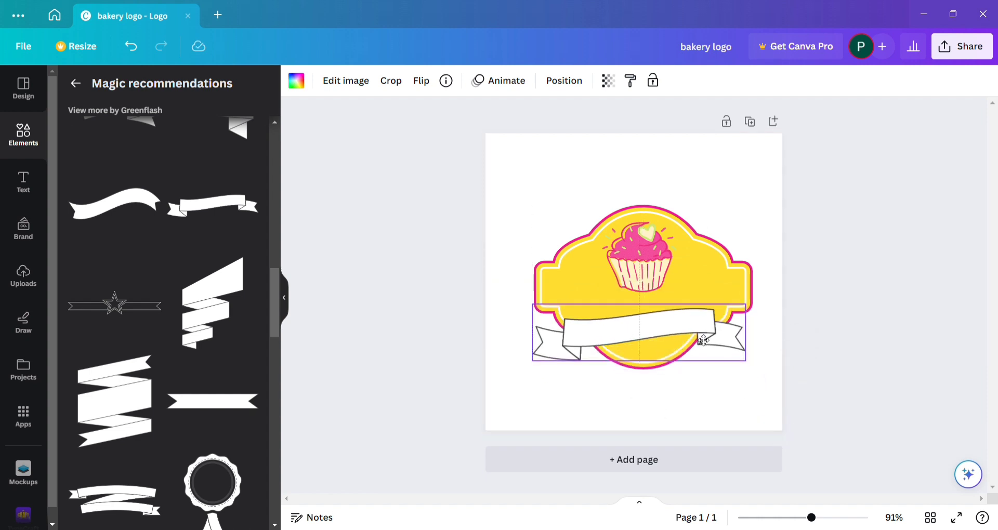
left_click_drag(532, 304, 520, 301)
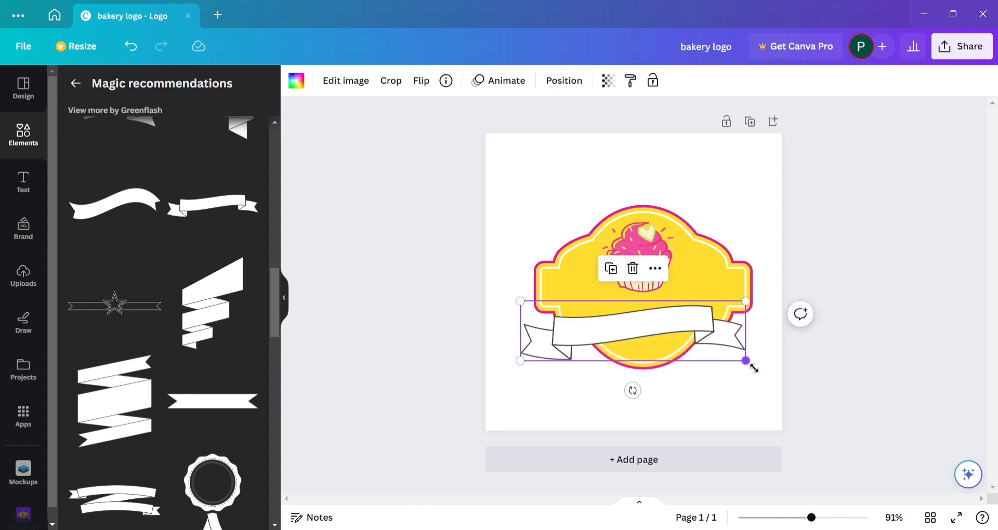
left_click_drag(746, 360, 770, 377)
left_click(744, 403)
left_click_drag(719, 359, 717, 362)
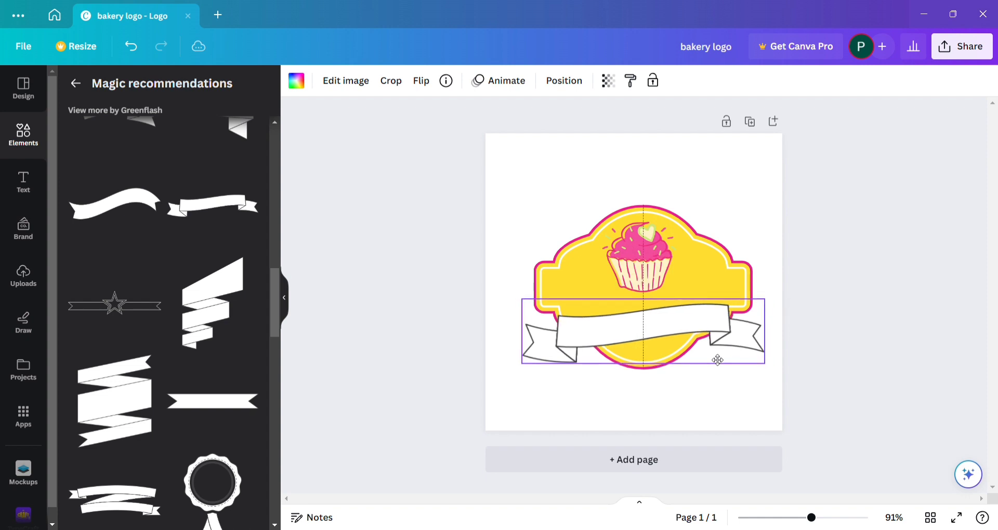
left_click(720, 401)
left_click(535, 344)
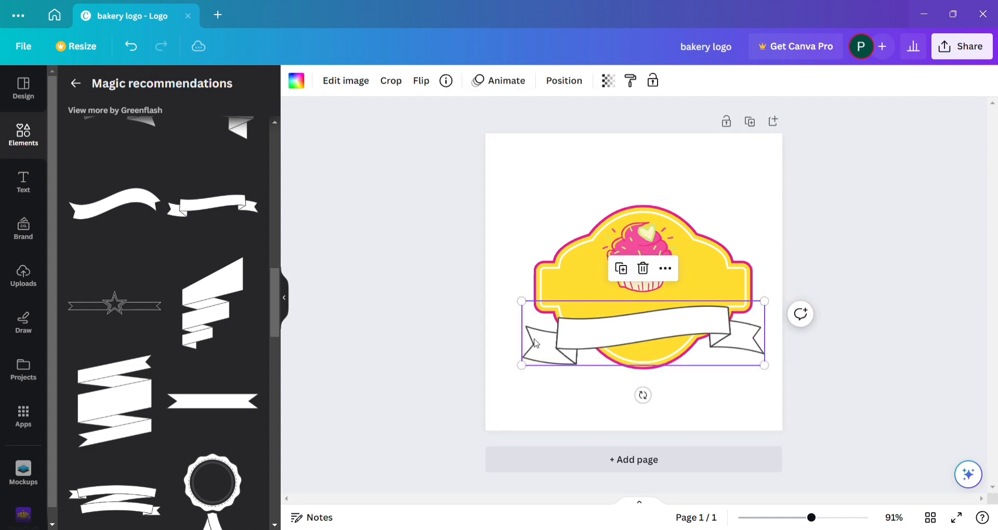
Step: Fill the ribbon with the darker magenta pink after trying lighter pinks
left_click(304, 79)
left_click(227, 154)
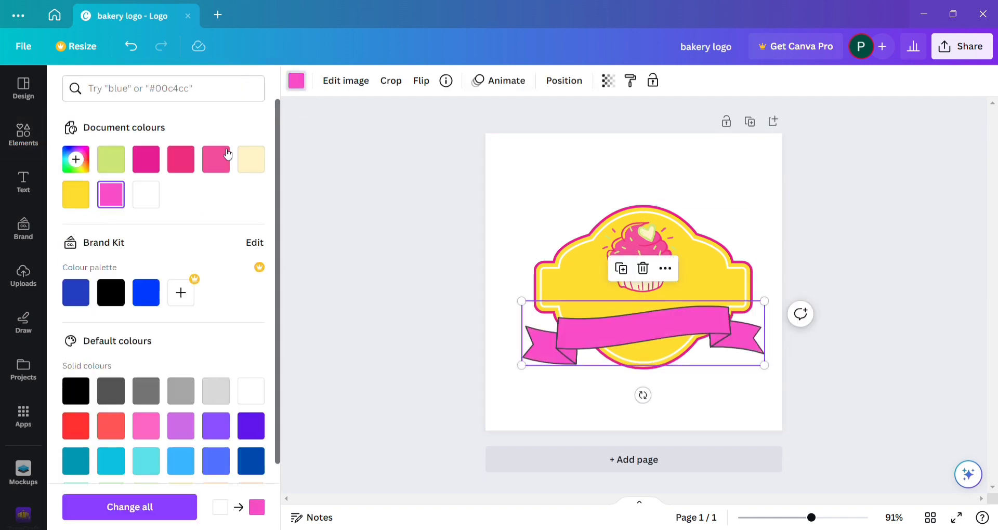
left_click(146, 165)
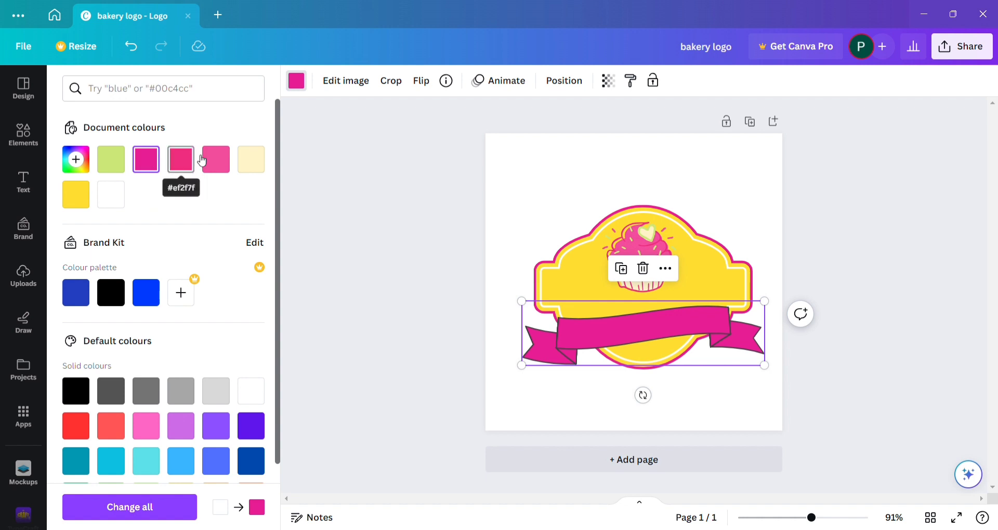
left_click(217, 161)
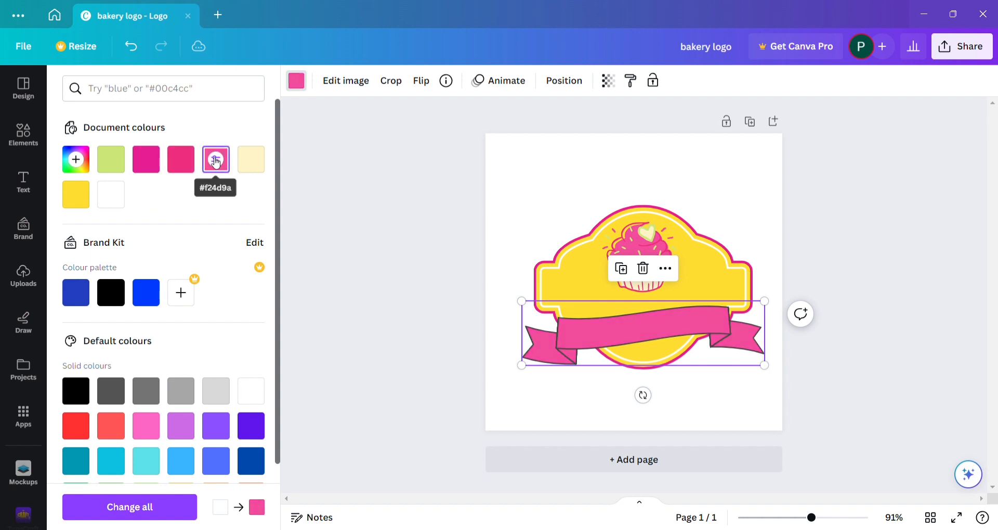
left_click(591, 256)
left_click(611, 329)
left_click(146, 159)
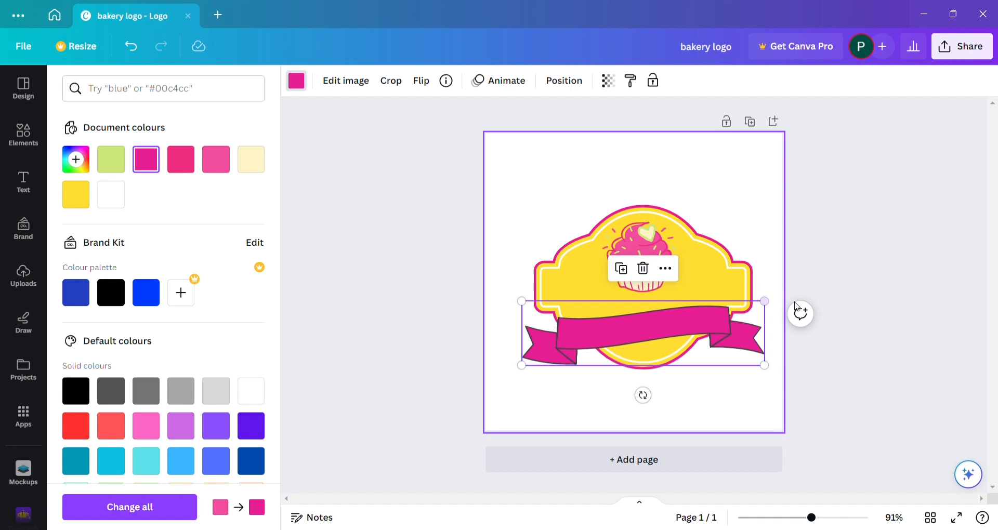
Step: Widen the pink ribbon slightly across the badge
left_click(639, 321)
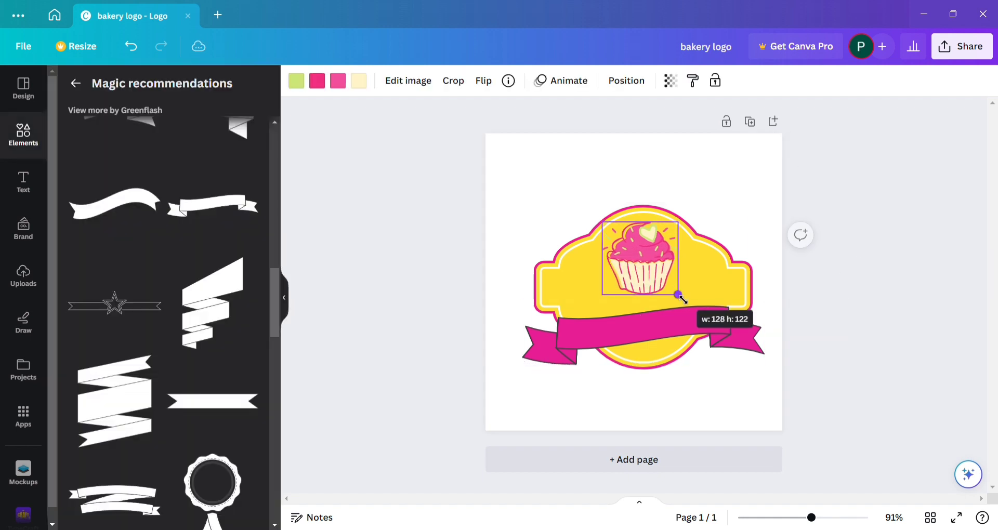
left_click(640, 335)
left_click_drag(765, 365, 771, 372)
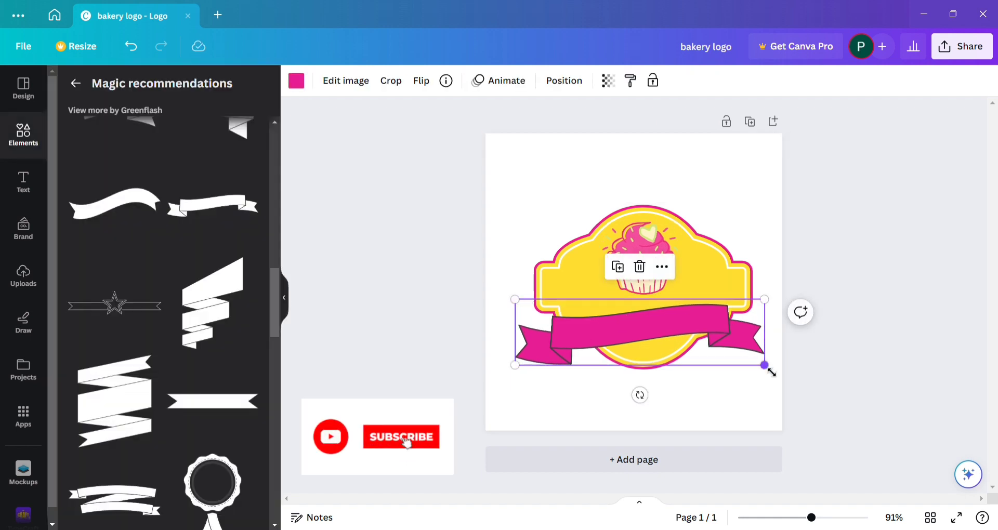
left_click(645, 288)
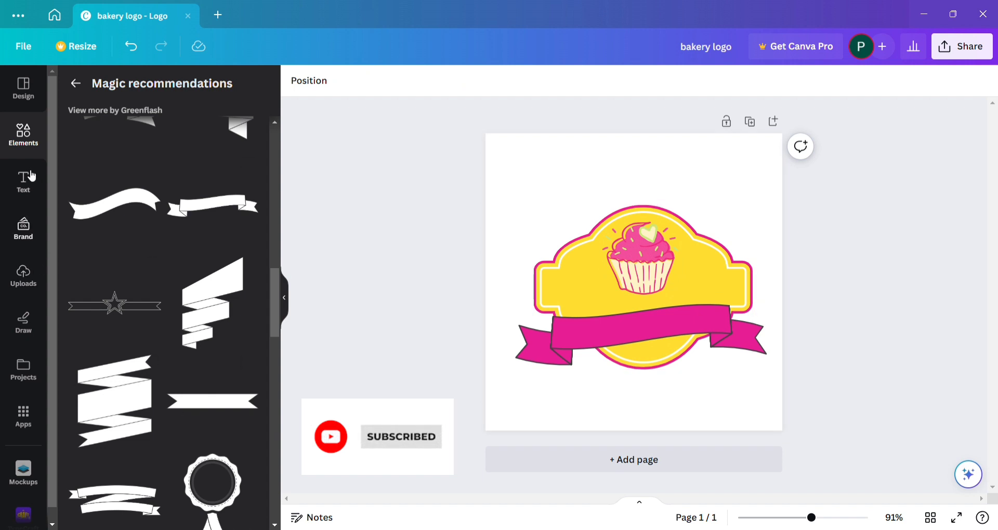
Step: Search Elements for 'star' and add a star graphic to the logo
left_click(23, 137)
left_click(151, 88)
type("star")
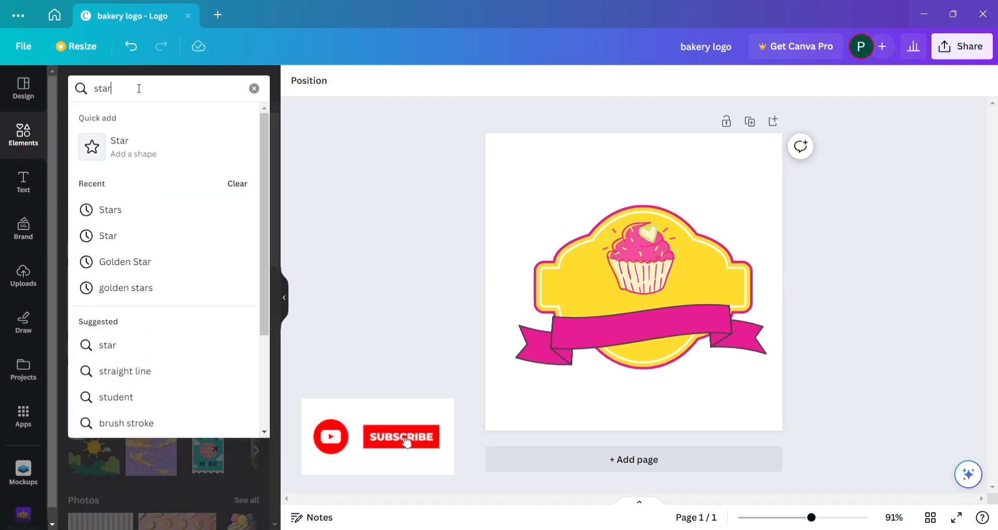
key("Return")
left_click(163, 261)
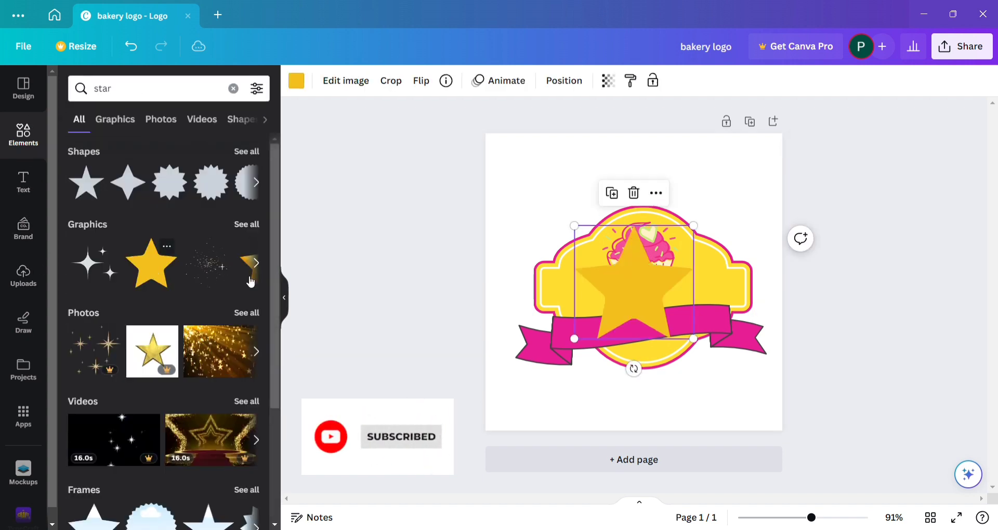
Step: Shrink the star, colour it magenta, place it beside the cupcake, and enlarge the cupcake slightly
left_click_drag(693, 225, 634, 281)
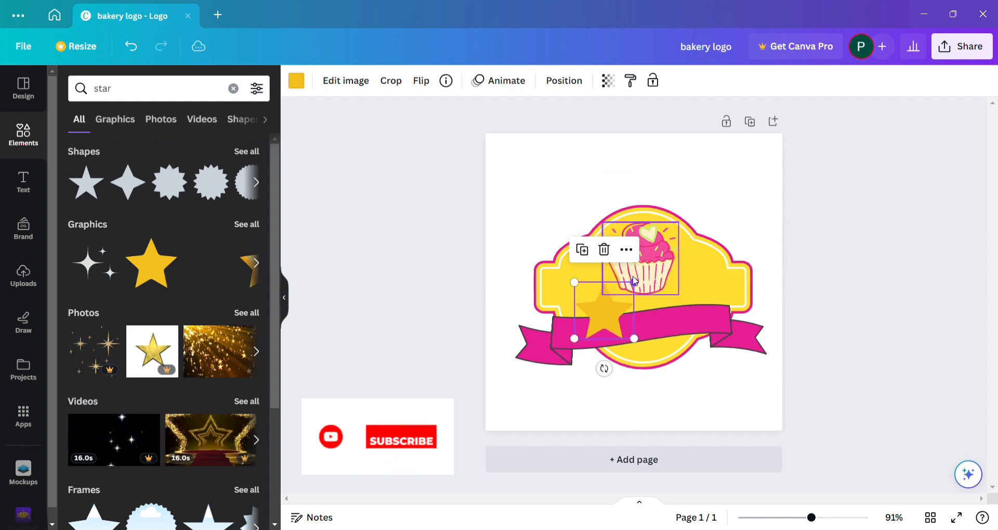
left_click(308, 82)
left_click(152, 162)
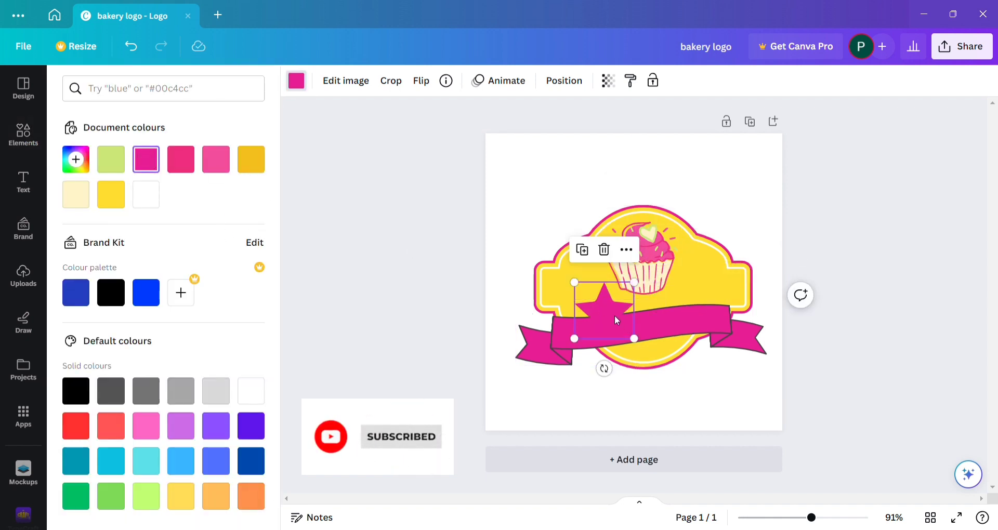
left_click_drag(616, 320, 587, 290)
left_click(708, 280)
left_click(583, 285)
left_click(642, 265)
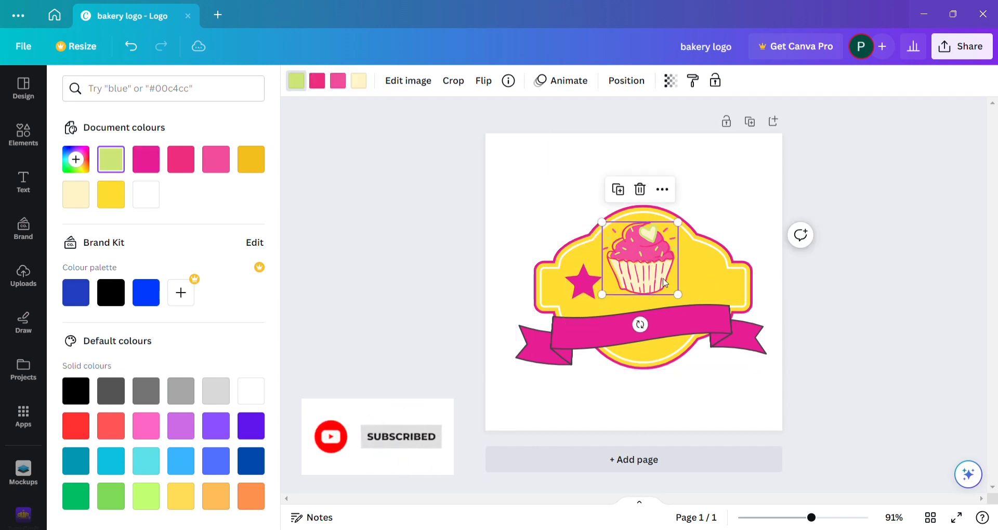
left_click_drag(677, 294, 687, 305)
Step: Place a magenta star on the cupcake's other side, level with the first
left_click(858, 194)
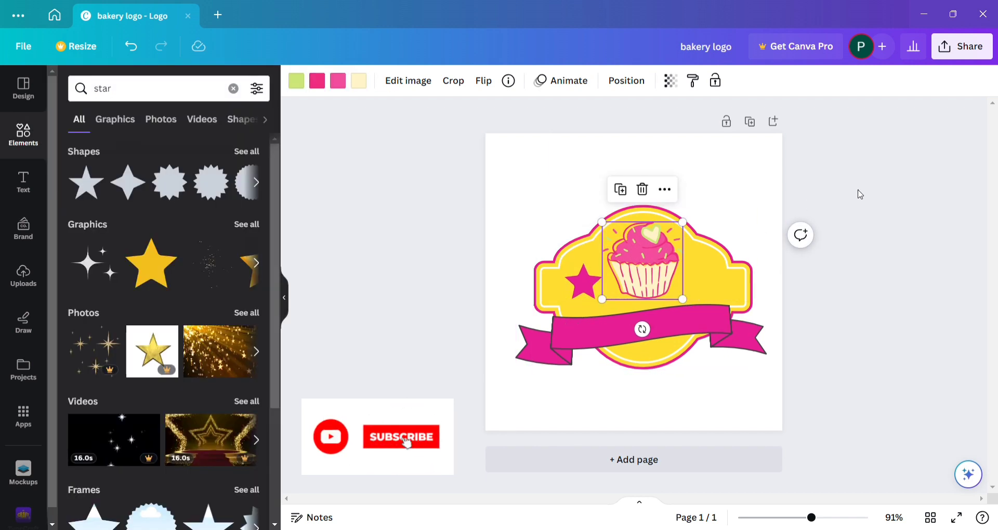
left_click(589, 285)
mouse_move(589, 284)
left_mouse_down()
mouse_move(597, 327)
mouse_move(701, 332)
mouse_move(720, 320)
left_mouse_up()
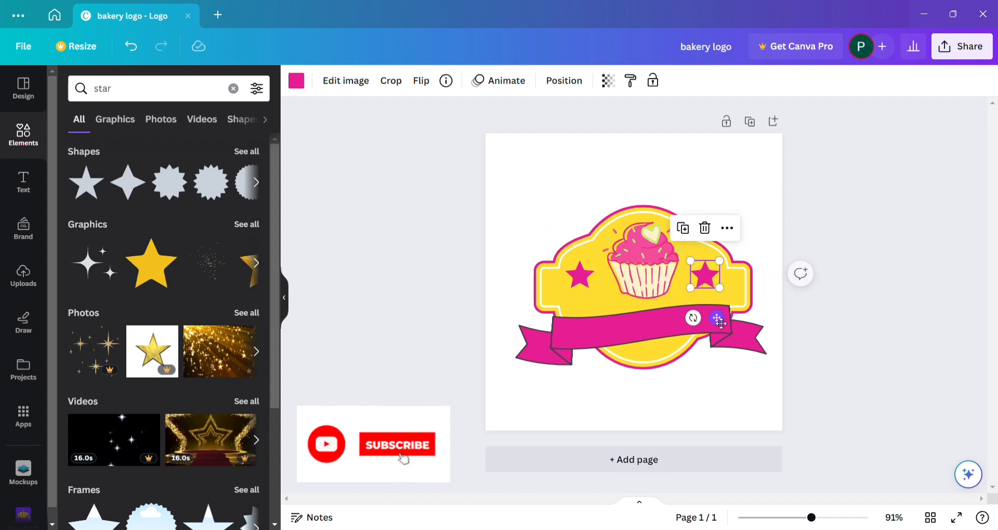
left_click(888, 283)
left_click(683, 328)
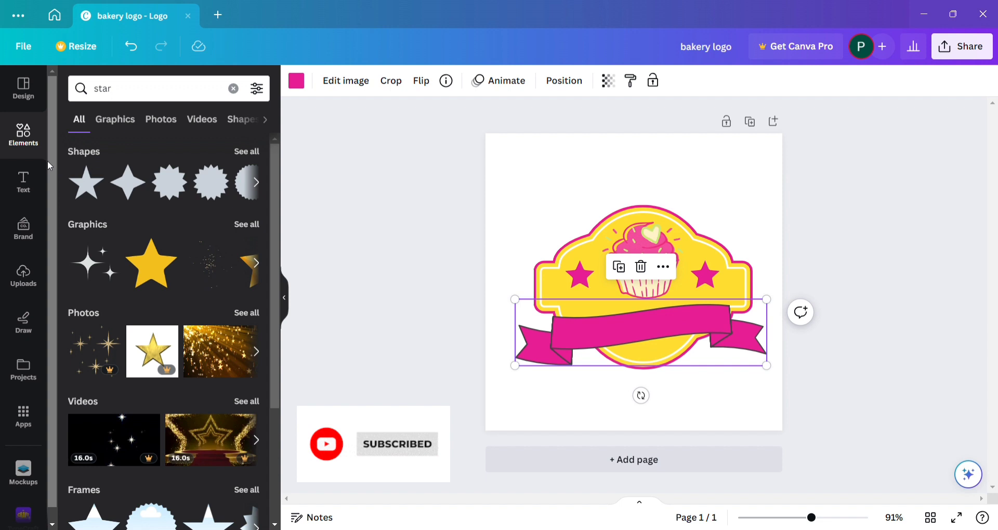
Step: Add a heading text box reading 'BARBIE BAKERY'
left_click(23, 181)
left_click(138, 241)
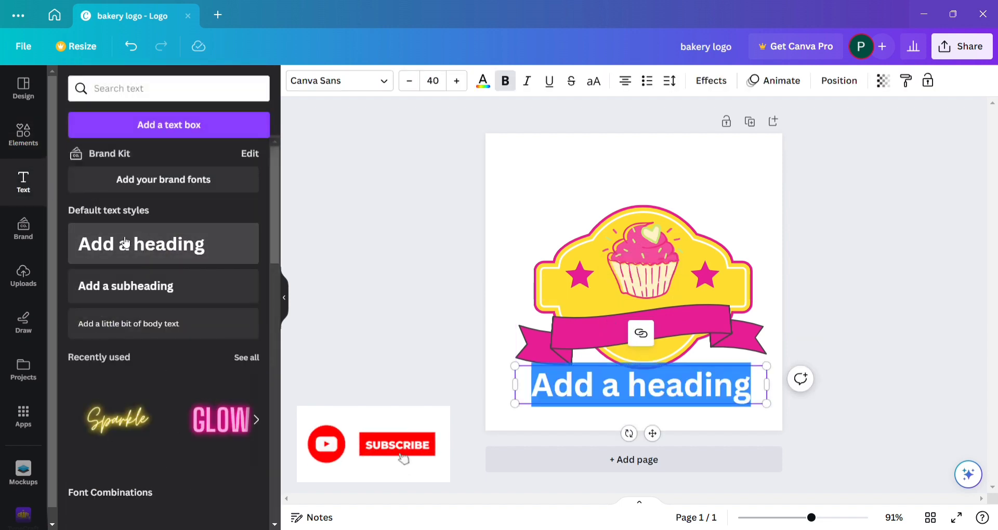
type("BARBIE B")
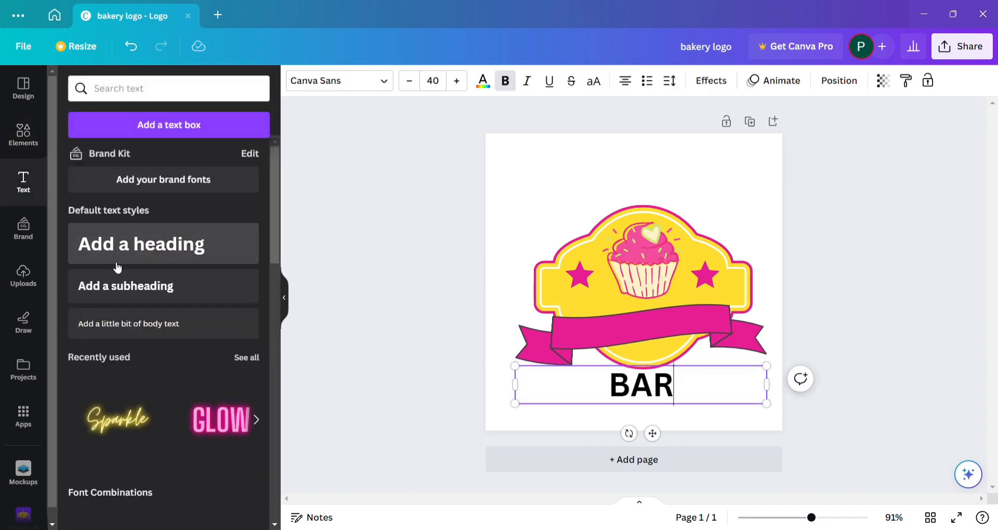
type("AK")
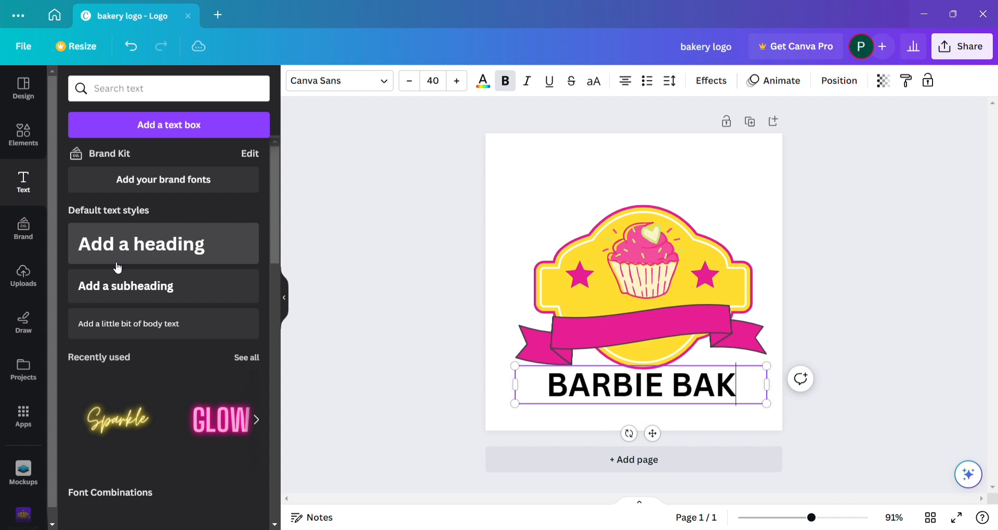
type("ERY")
Step: Set the heading font to Tallow Regular after trying Black Mango and Lucky Bones
left_click(359, 83)
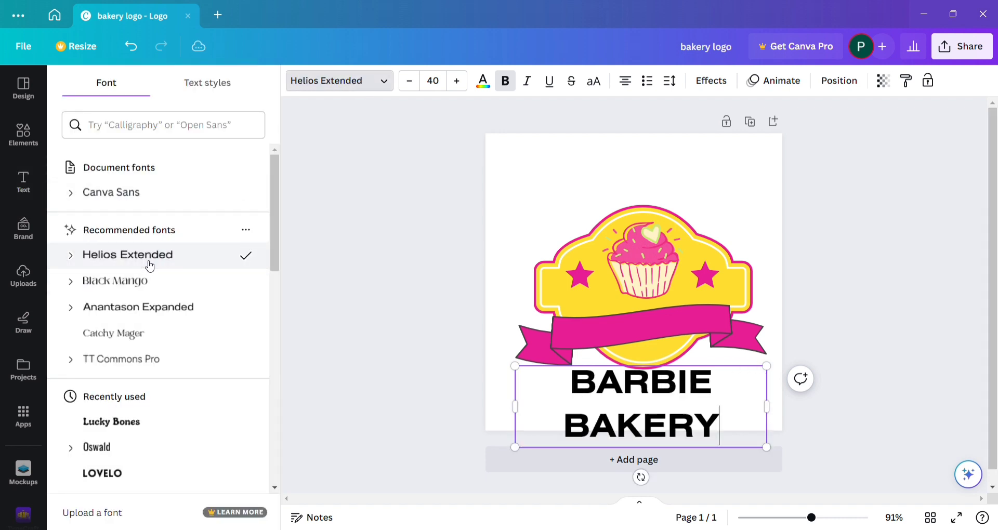
left_click(150, 282)
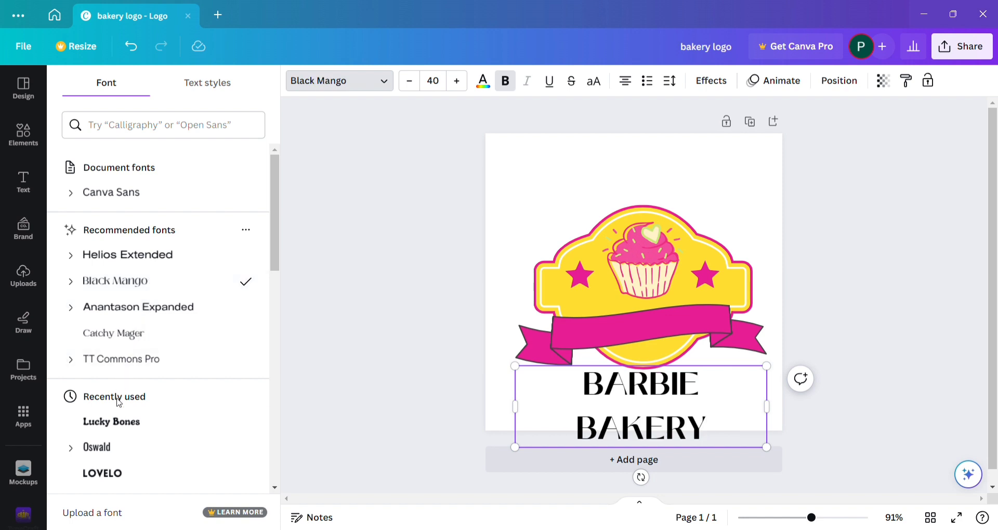
left_click(120, 421)
scroll(120, 345, "down", 4)
scroll(120, 345, "down", 1)
scroll(122, 347, "down", 2)
left_click(185, 125)
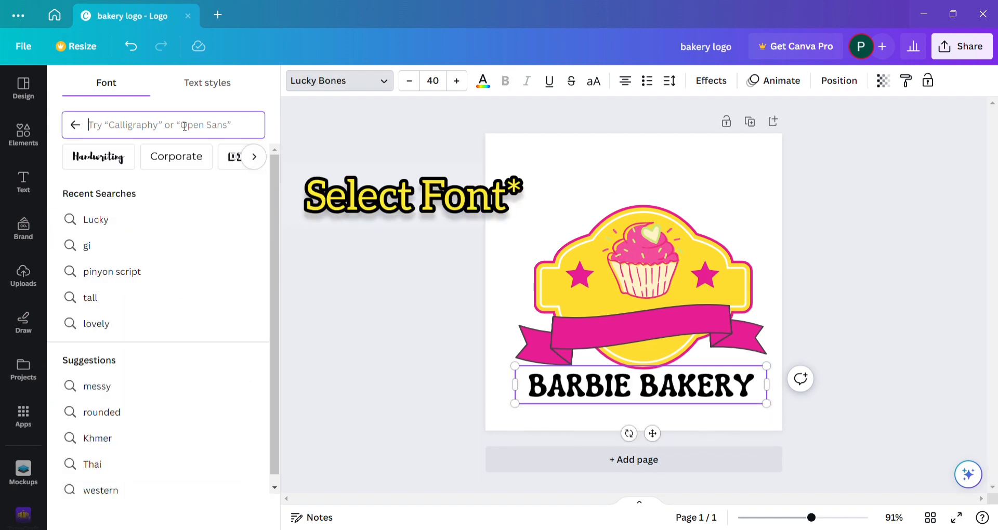
type("tallow")
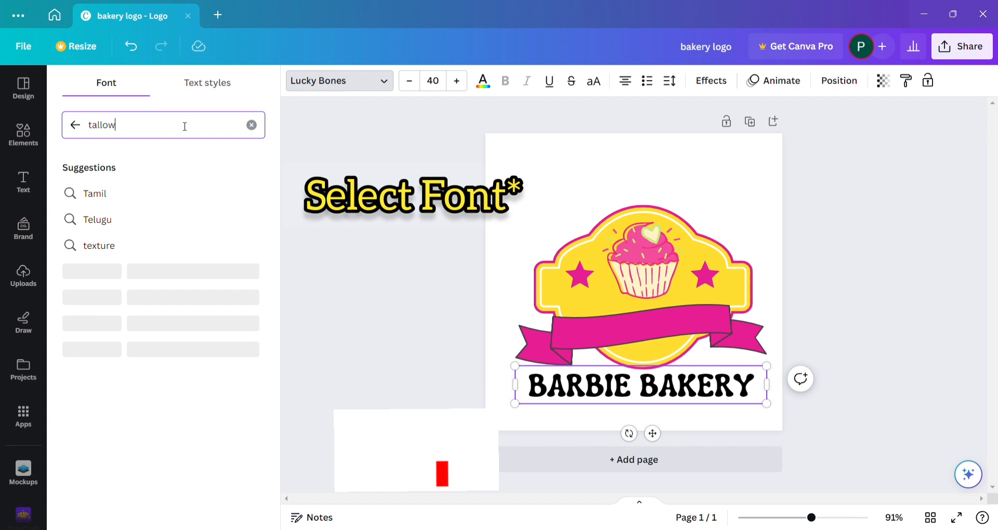
left_click(141, 193)
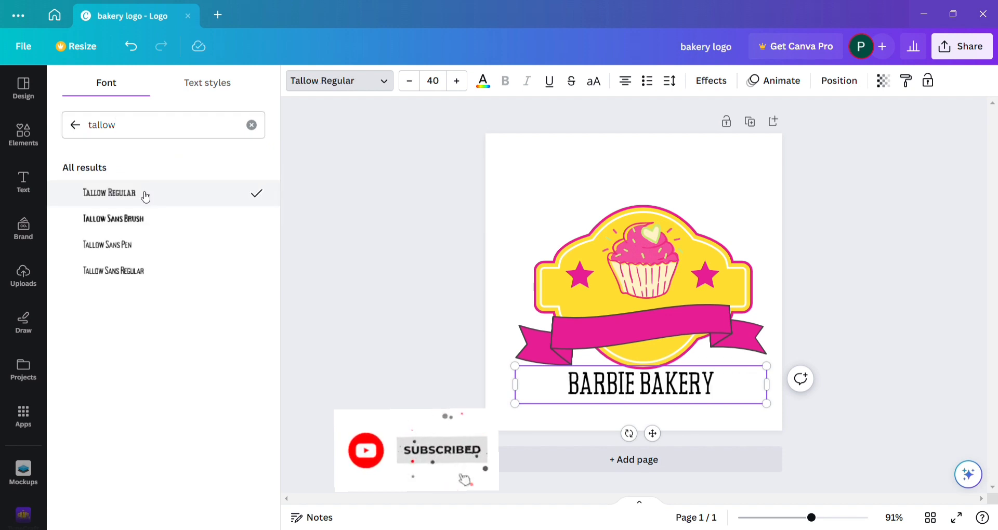
Step: Move BARBIE BAKERY onto the pink ribbon, tilt it to match, and raise the font size to 35.5
left_click_drag(766, 403, 721, 396)
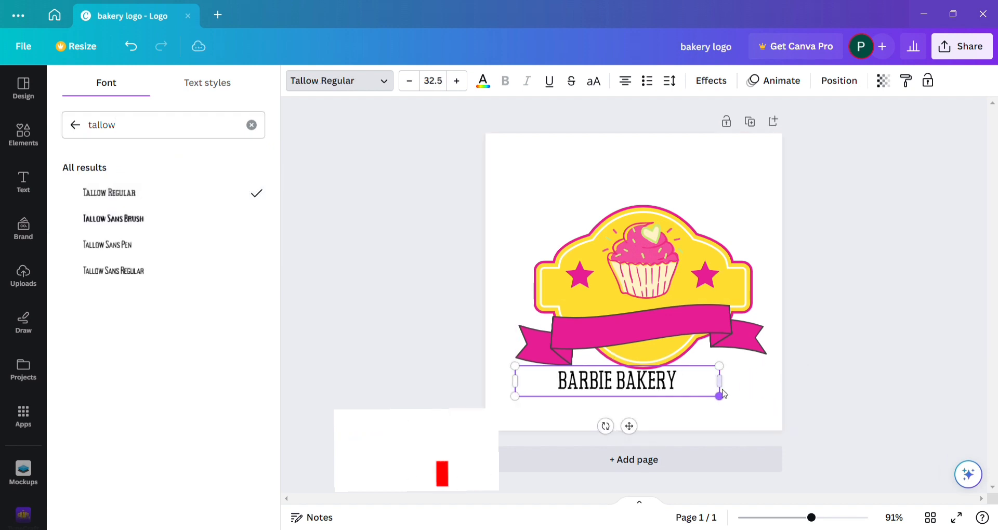
mouse_move(637, 431)
left_mouse_down()
mouse_move(661, 382)
mouse_move(650, 392)
left_mouse_up()
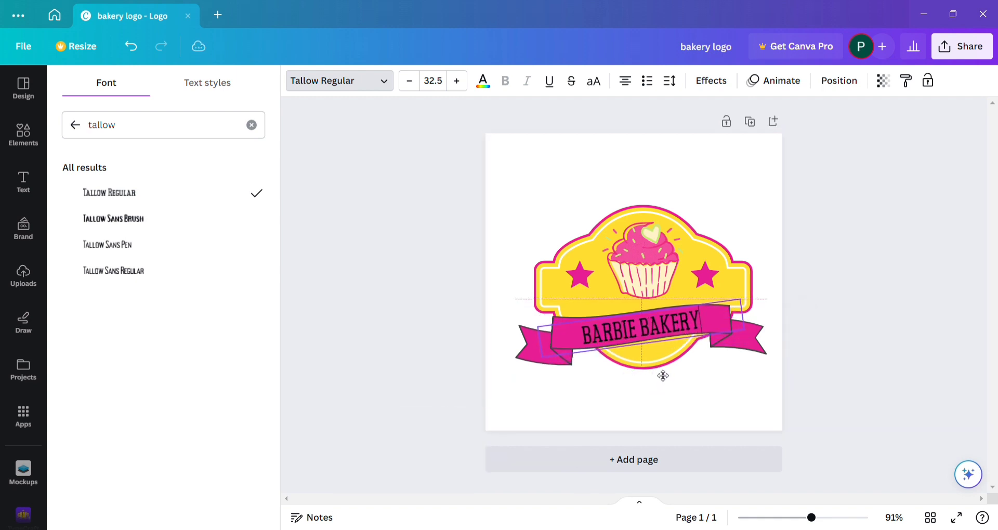
left_click_drag(664, 375, 665, 380)
left_click(457, 81)
left_click(456, 81)
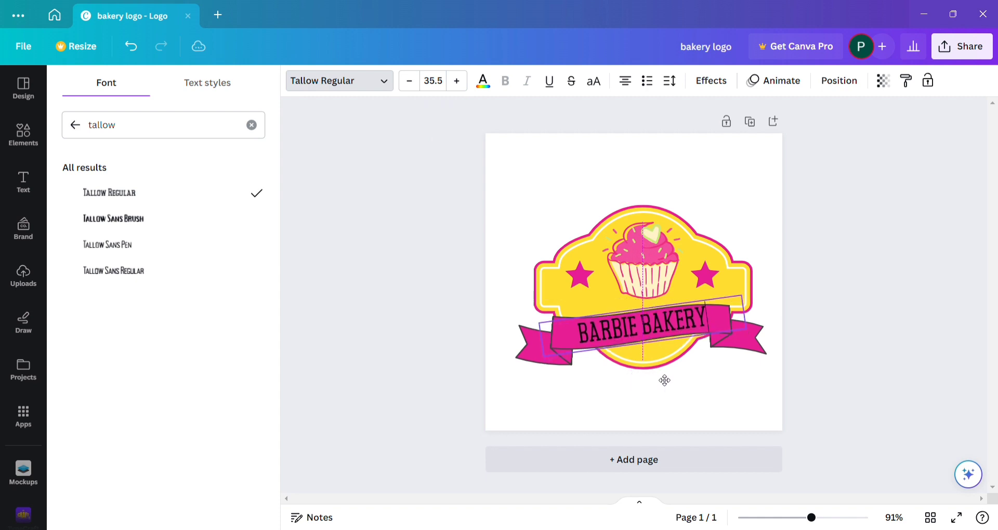
left_click(826, 227)
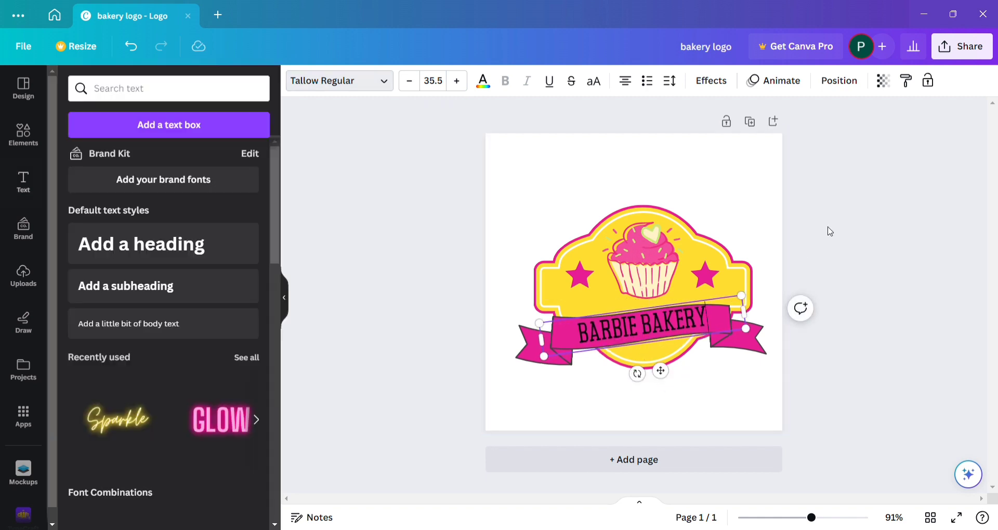
Step: Recolour the BARBIE BAKERY lettering white after briefly trying yellow
left_click(725, 347)
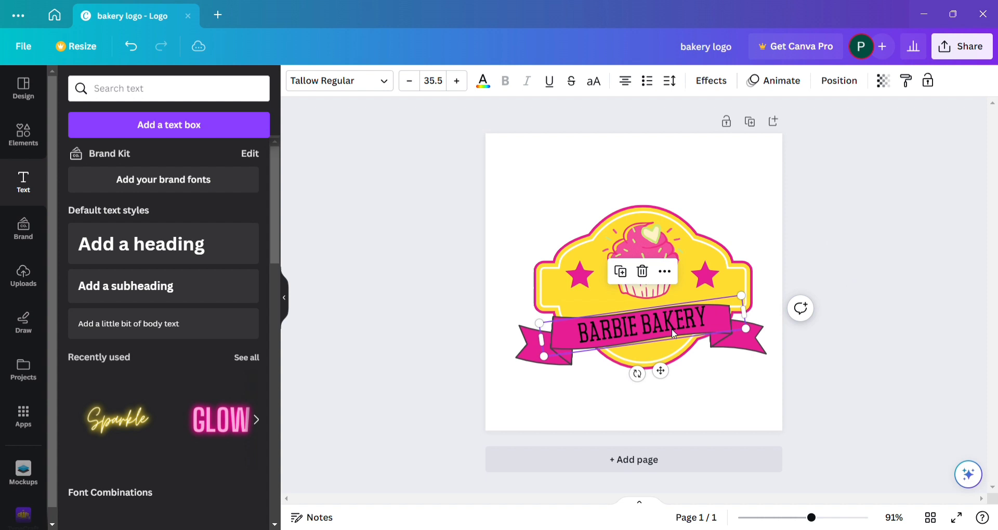
left_click(483, 83)
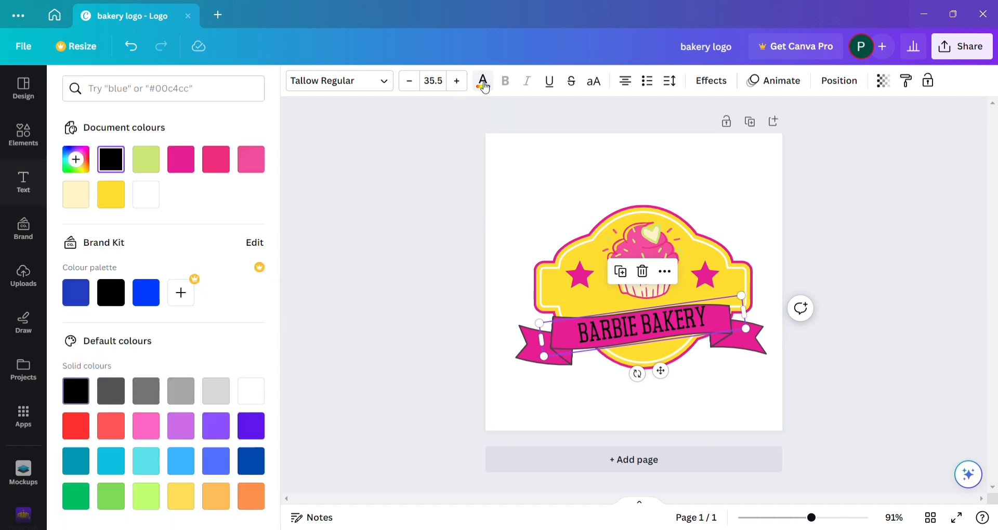
left_click(250, 401)
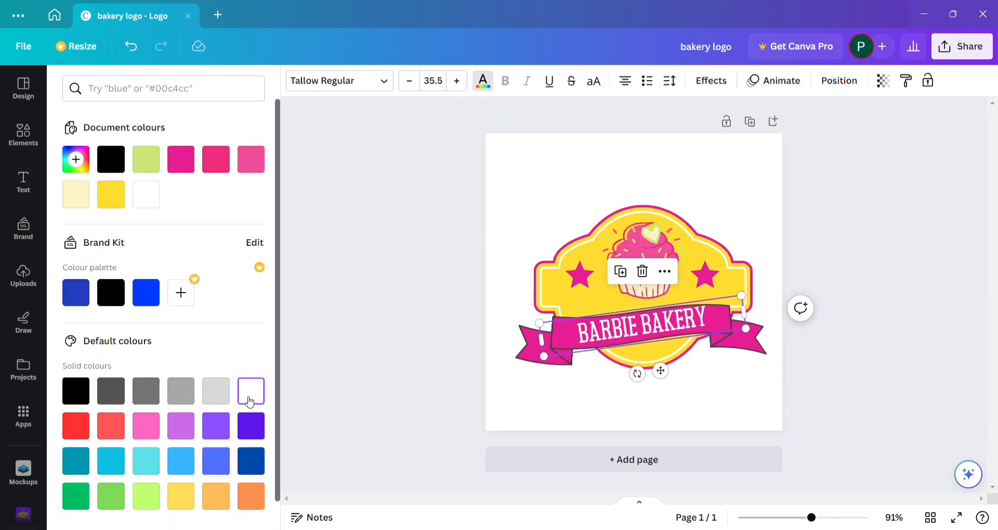
left_click(111, 195)
left_click(260, 397)
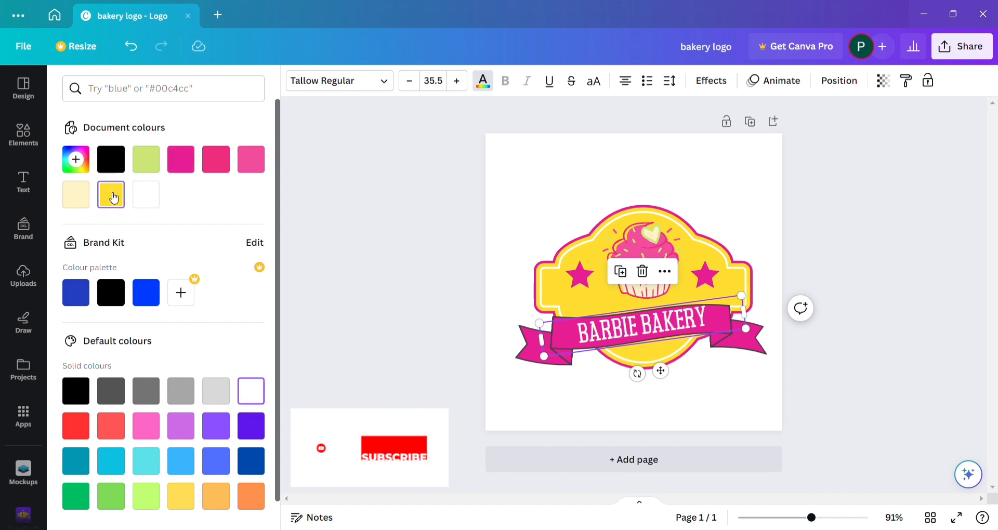
Step: Add a subheading reading 1990 below the ribbon and set its size to 18
key("Escape")
left_click(117, 286)
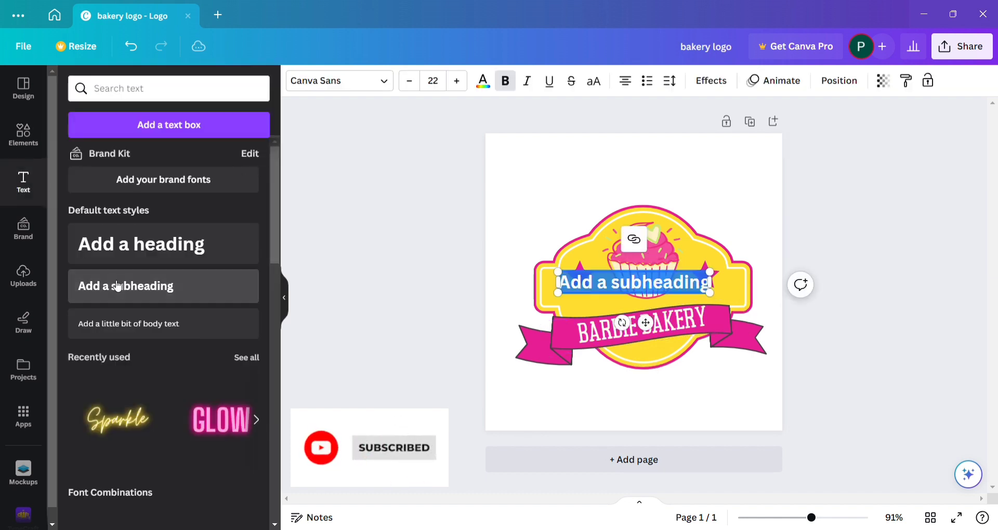
type("1990")
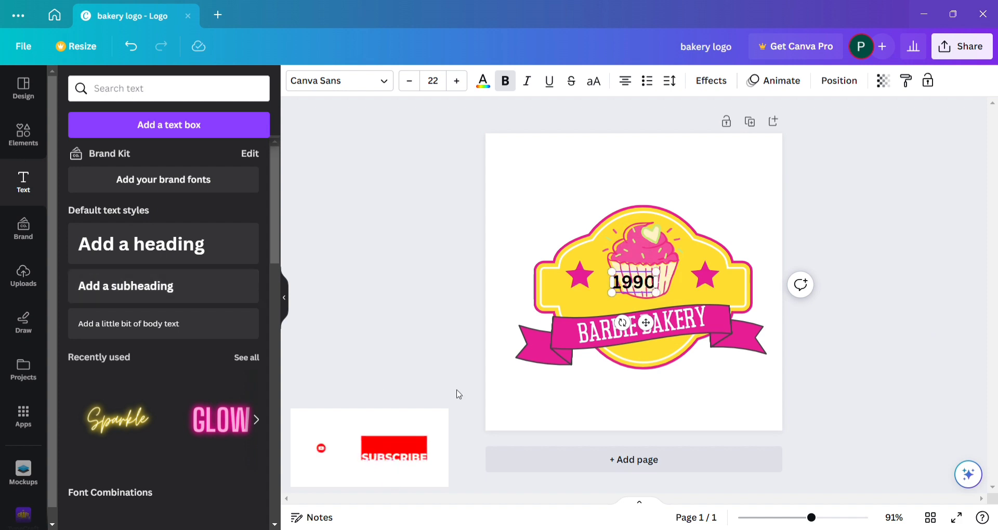
left_click_drag(633, 282, 641, 346)
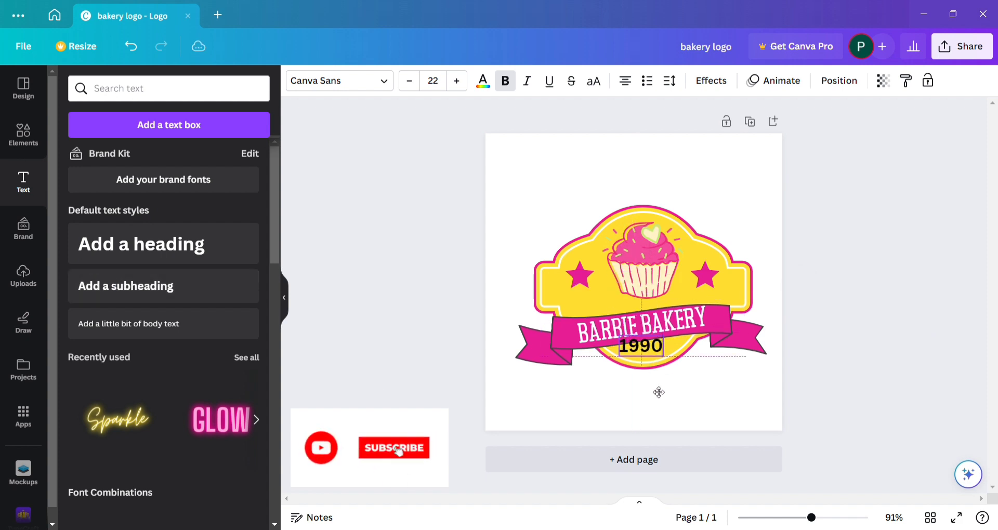
left_click(408, 80)
left_click_drag(653, 386, 668, 397)
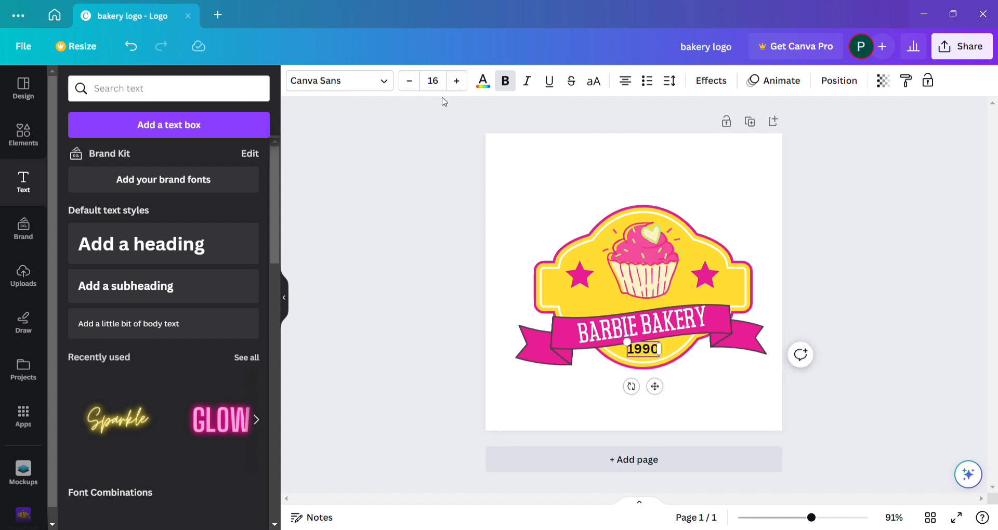
Step: Make the 1990 text white, enlarge it slightly and centre it beneath the ribbon
left_click(483, 81)
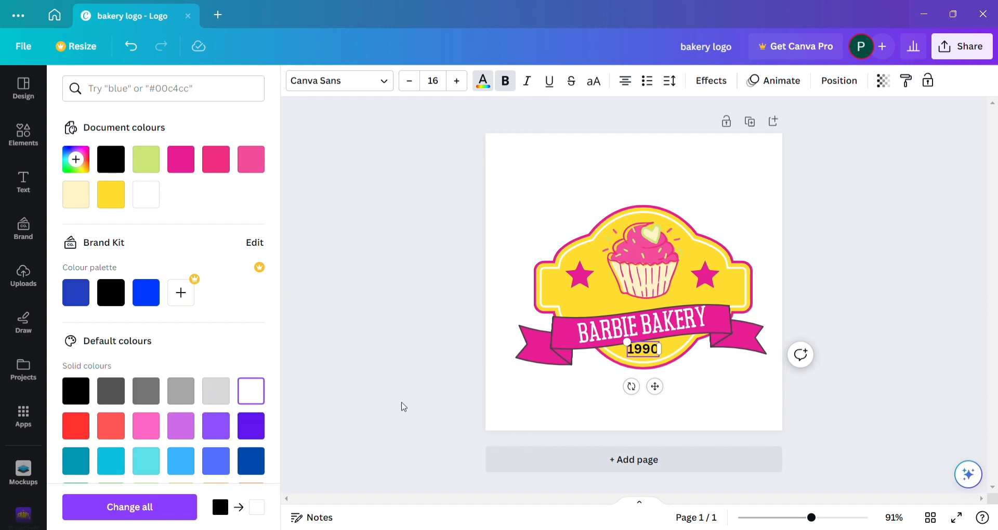
left_click(587, 371)
key("Tab")
left_click(483, 81)
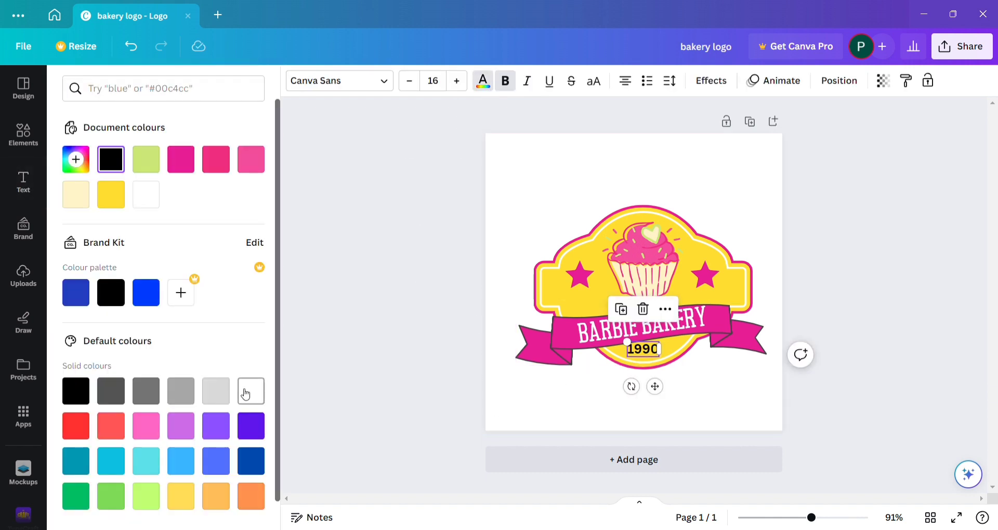
left_click(834, 222)
left_click_drag(646, 350, 667, 398)
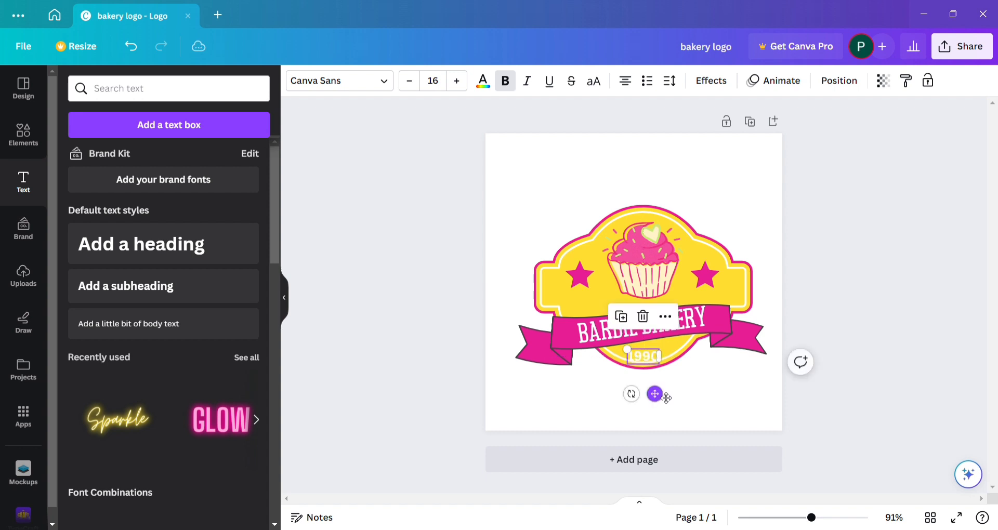
double_click(458, 83)
left_click_drag(643, 356, 643, 357)
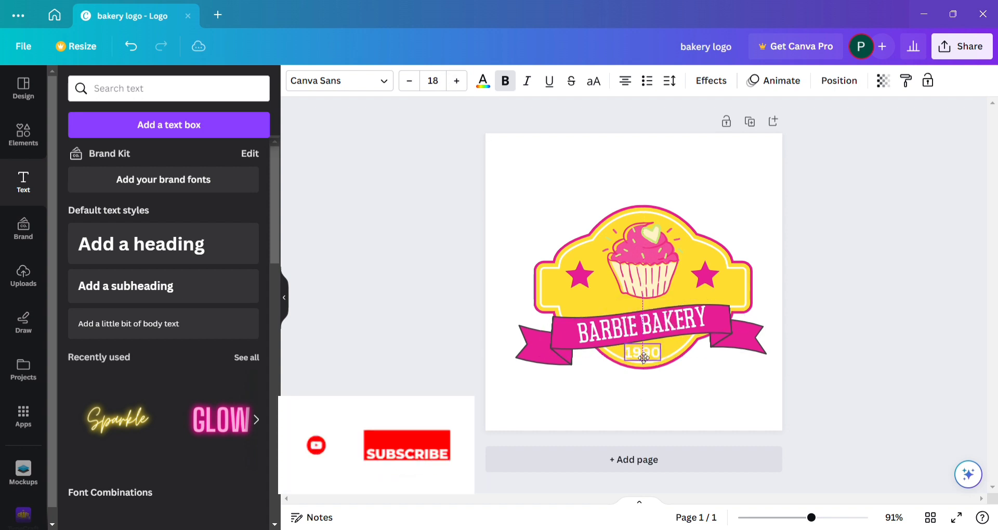
left_click(728, 387)
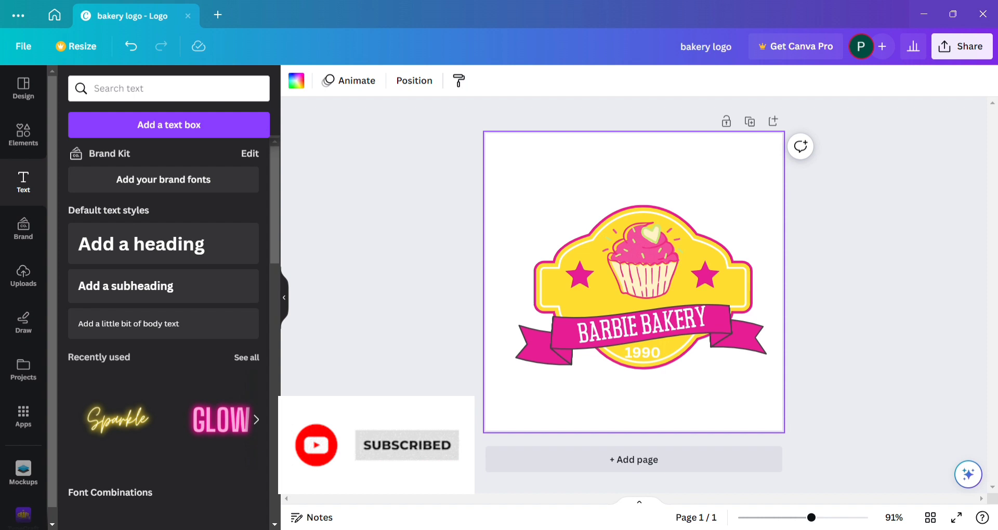
Step: Stretch the pink ribbon outward at both ends and recentre it across the badge
left_click(751, 343)
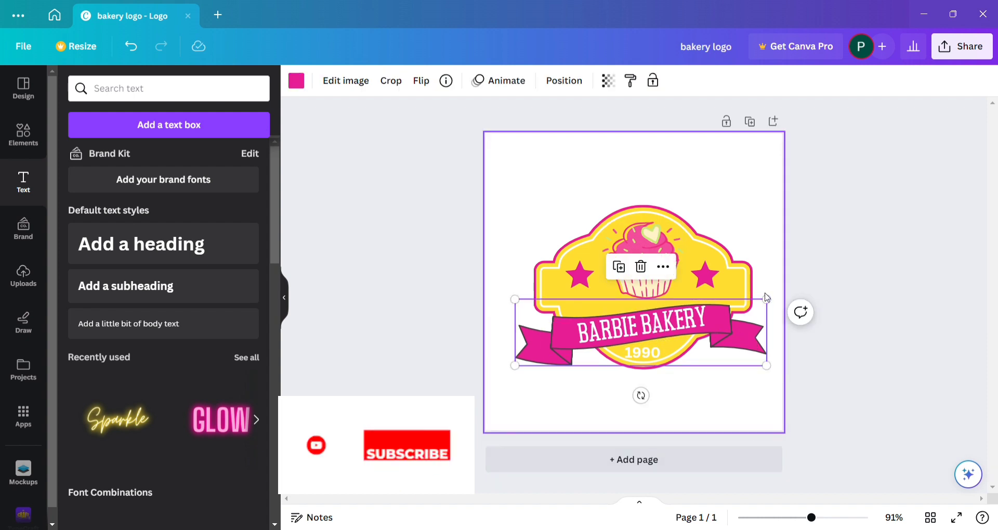
left_click_drag(777, 306, 782, 304)
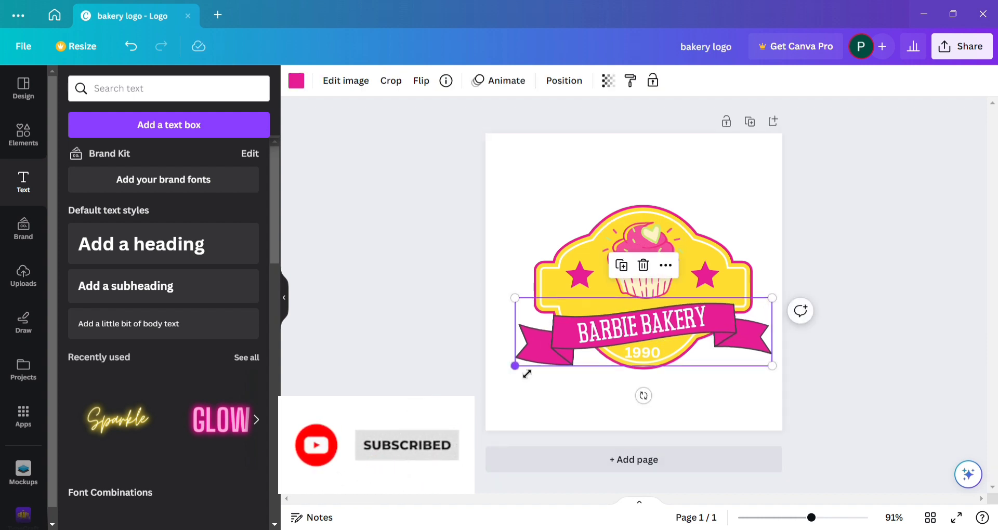
left_click_drag(527, 370, 521, 372)
left_click_drag(772, 368, 780, 374)
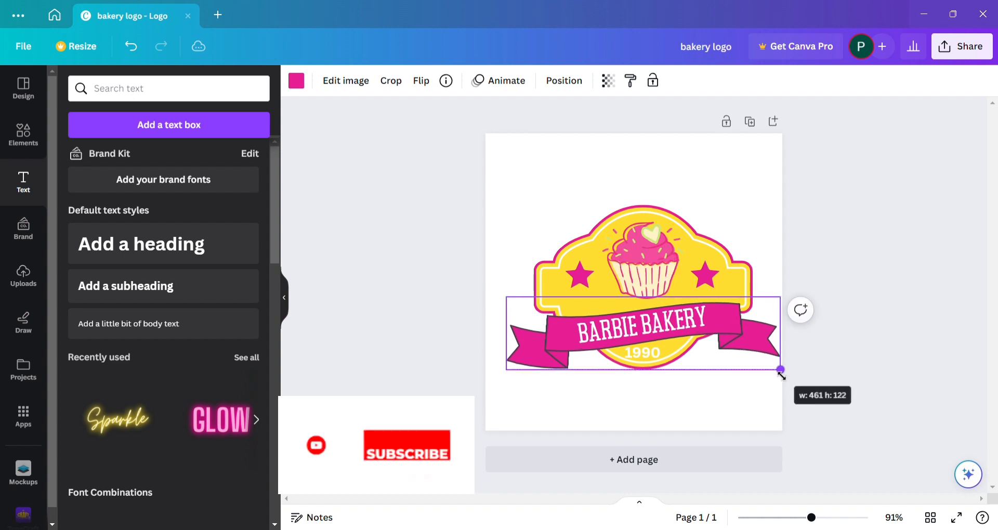
left_click_drag(718, 343, 721, 343)
left_click(910, 384)
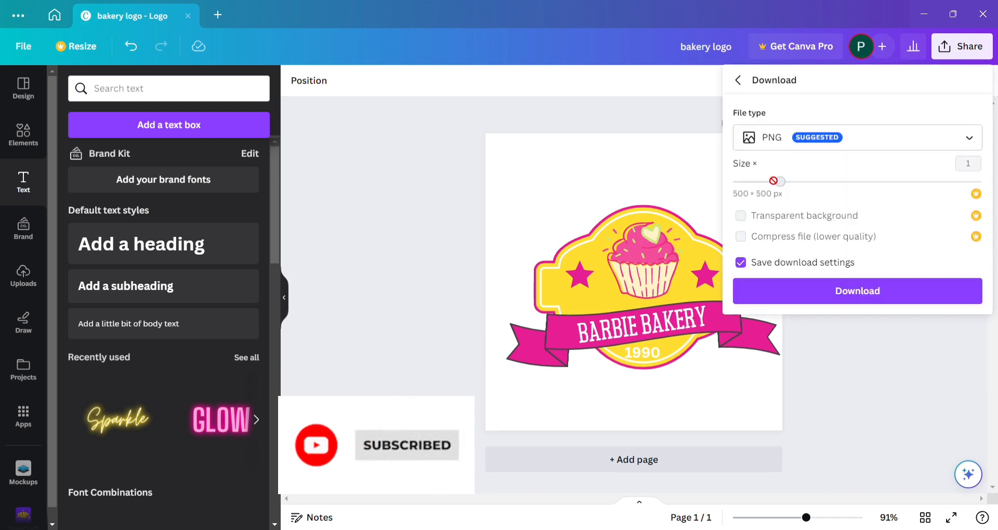
Step: Start the PNG download of the finished yellow badge bakery logo
left_click(859, 296)
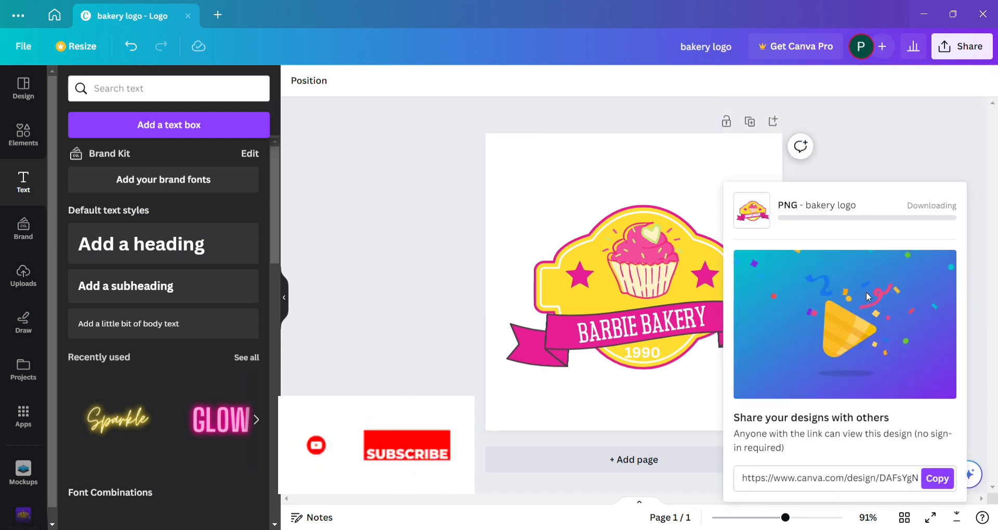